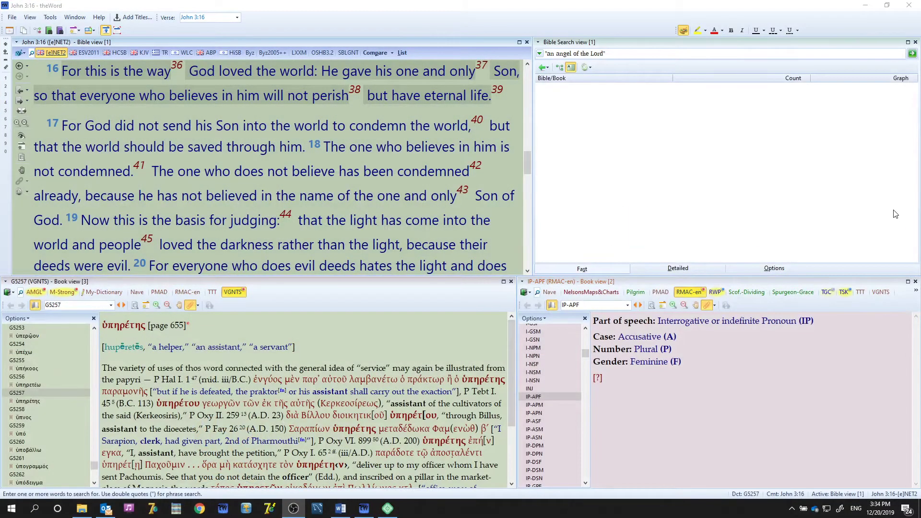
# Step: Switch John 3:16 to the Compare view and look over its options without changing them
pyautogui.click(374, 53)
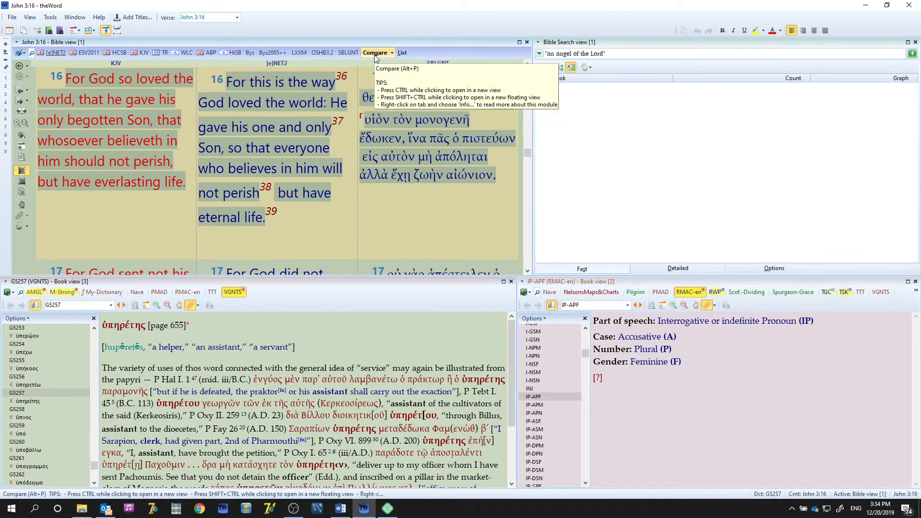
pyautogui.click(392, 54)
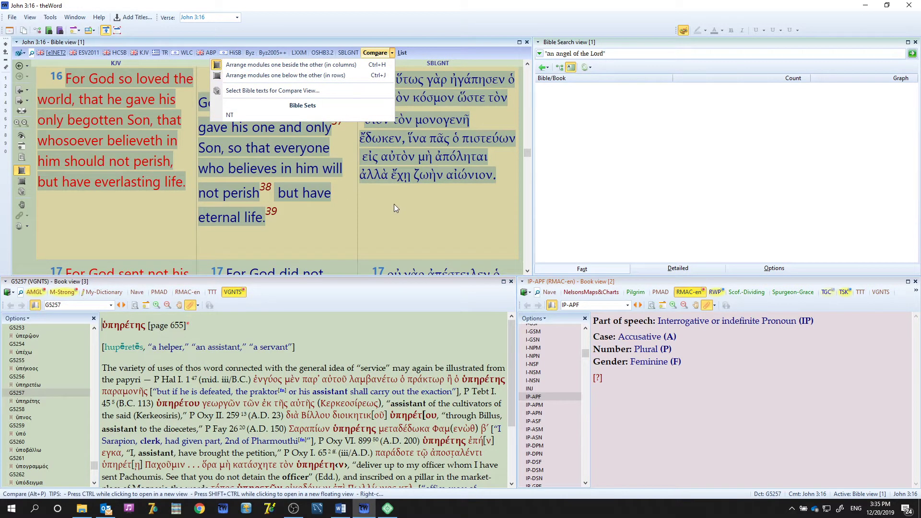
pyautogui.click(270, 200)
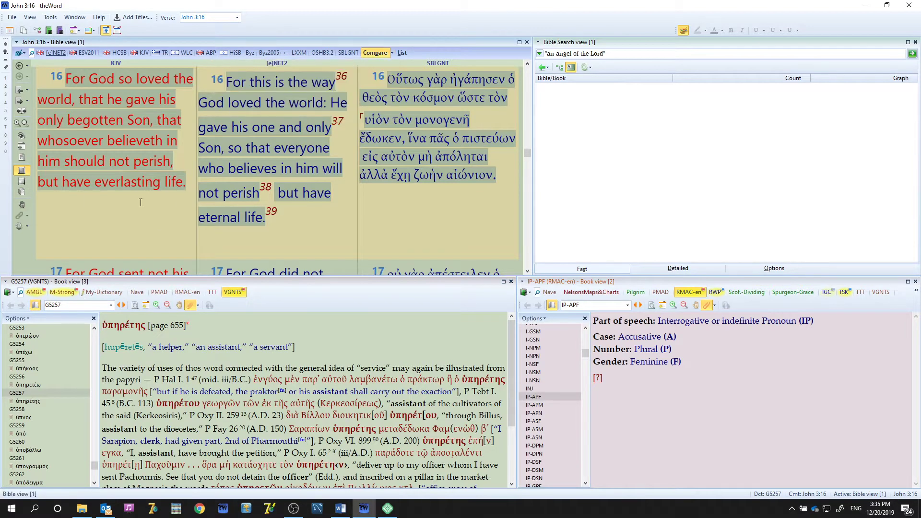
# Step: Stack KJV, [e]NET2 and SBLGNT in rows, then put them back in side-by-side columns
pyautogui.click(392, 54)
pyautogui.click(355, 73)
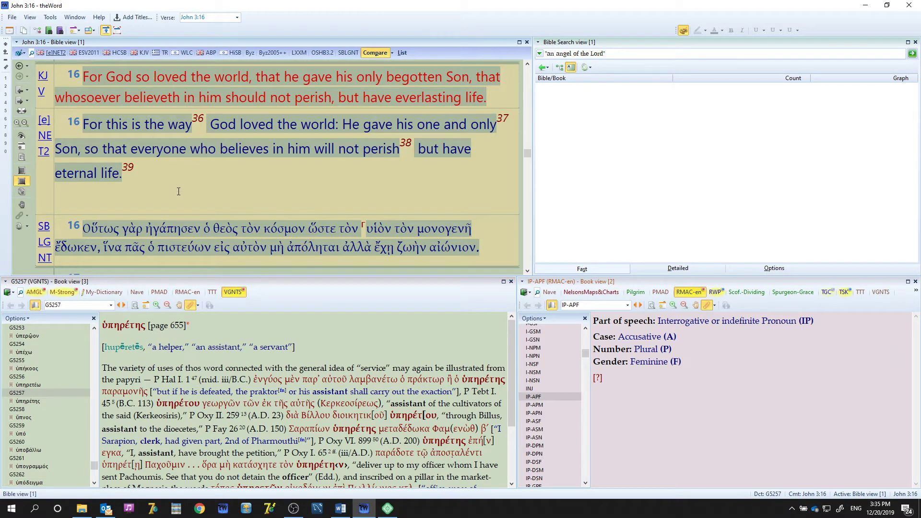
pyautogui.click(392, 57)
pyautogui.click(376, 64)
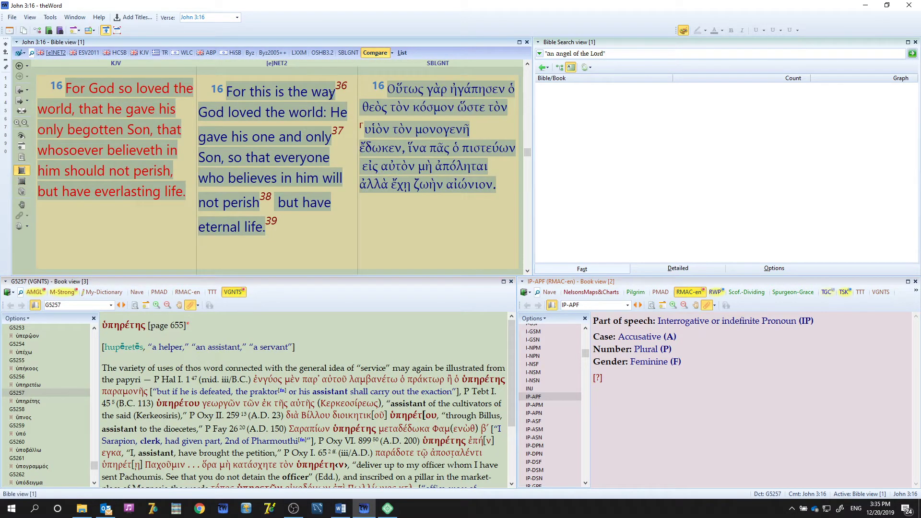
# Step: Uncheck SBLGNT in the Compare View Bible selection, leaving only KJV and [e]NET2 columns
pyautogui.click(393, 56)
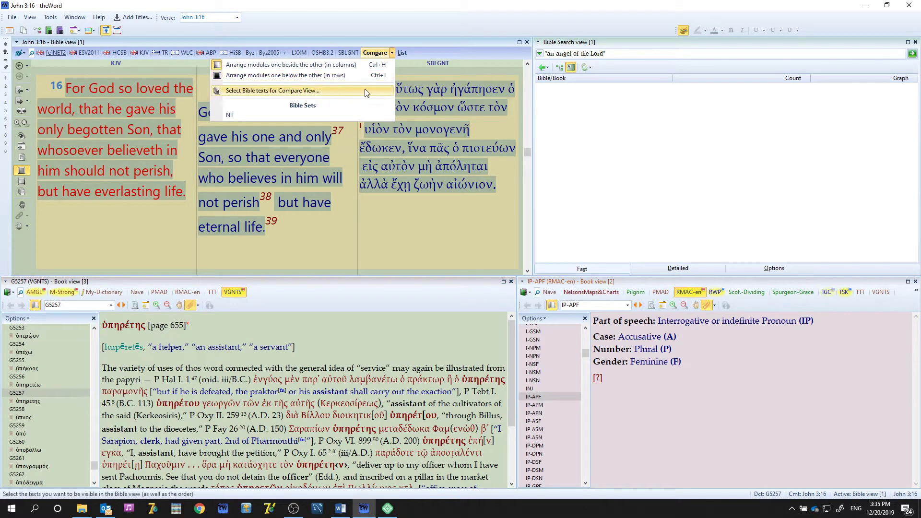
pyautogui.click(366, 91)
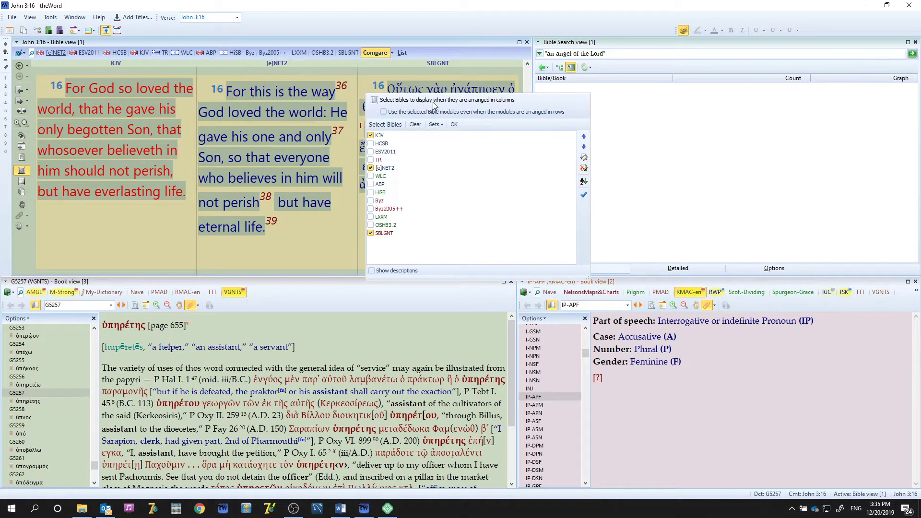
pyautogui.click(372, 233)
pyautogui.click(584, 195)
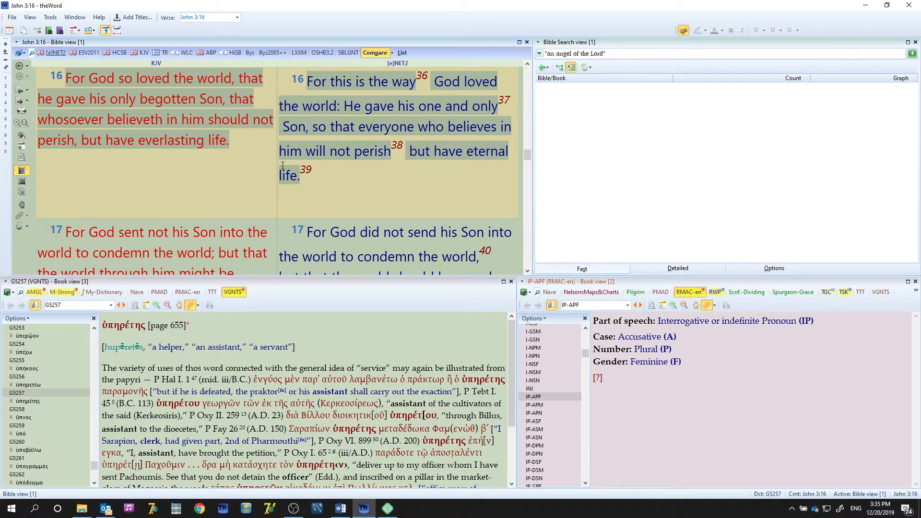
pyautogui.moveTo(283, 165)
pyautogui.moveTo(133, 124)
pyautogui.moveTo(381, 129)
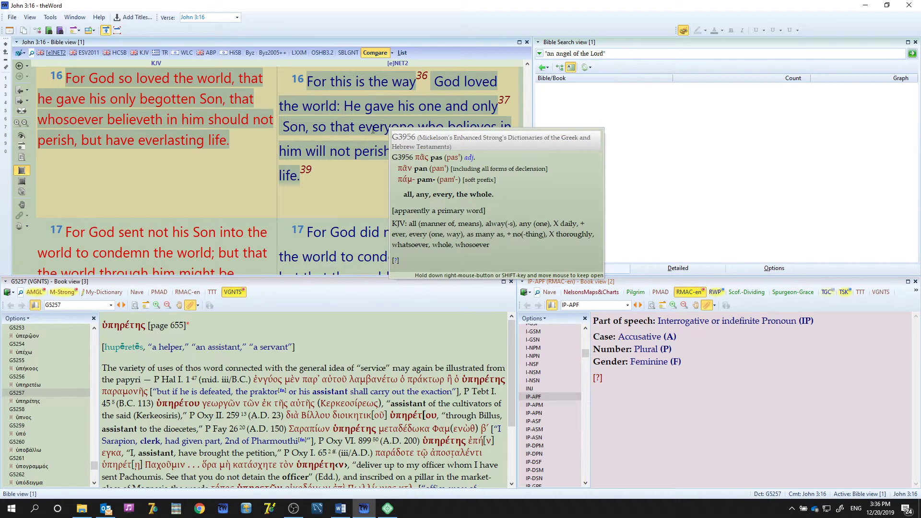
# Step: Re-check SBLGNT in the Compare View Bible selection so John 3:16 shows three columns
pyautogui.click(392, 53)
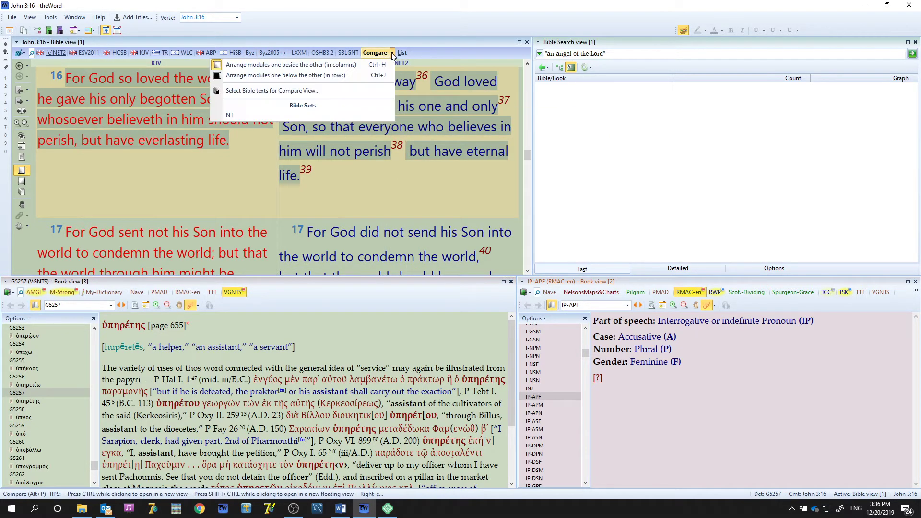
pyautogui.click(305, 90)
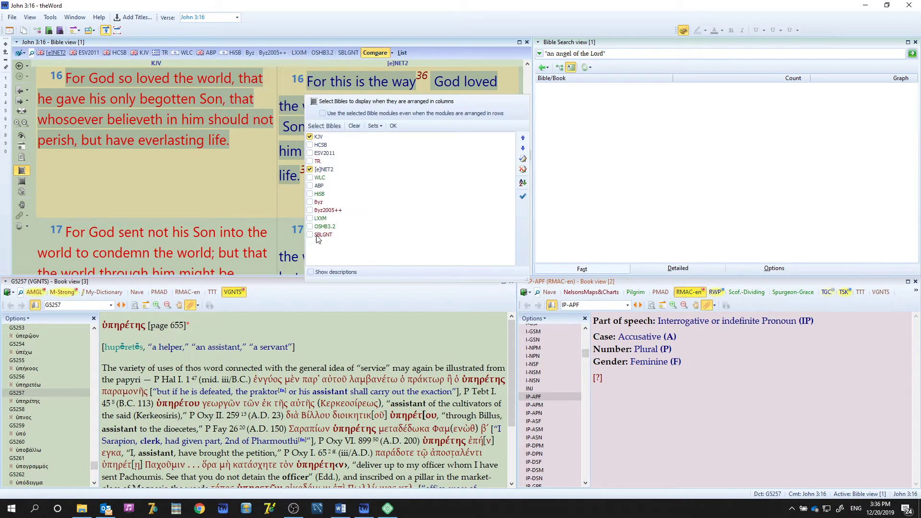
pyautogui.click(316, 235)
pyautogui.click(524, 198)
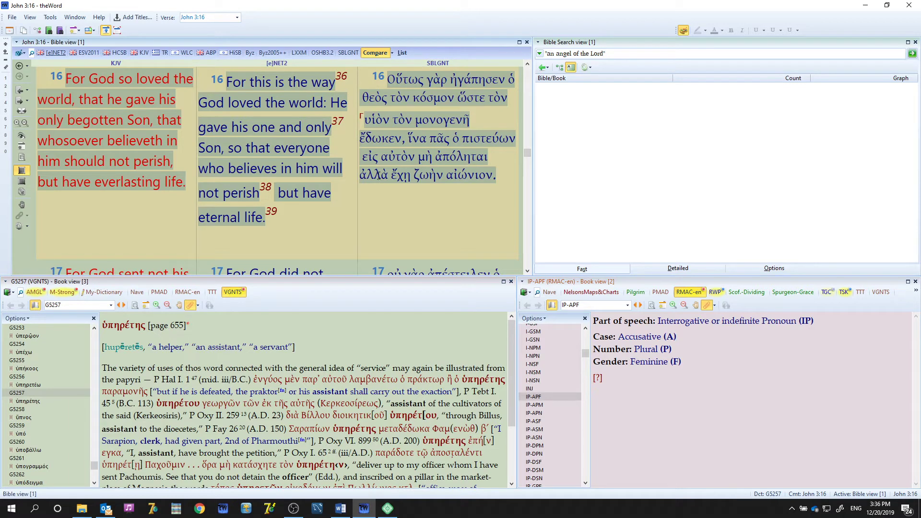
pyautogui.moveTo(371, 174)
# Step: Drop KJV from the column Bibles, leaving [e]NET2 and SBLGNT
pyautogui.click(21, 192)
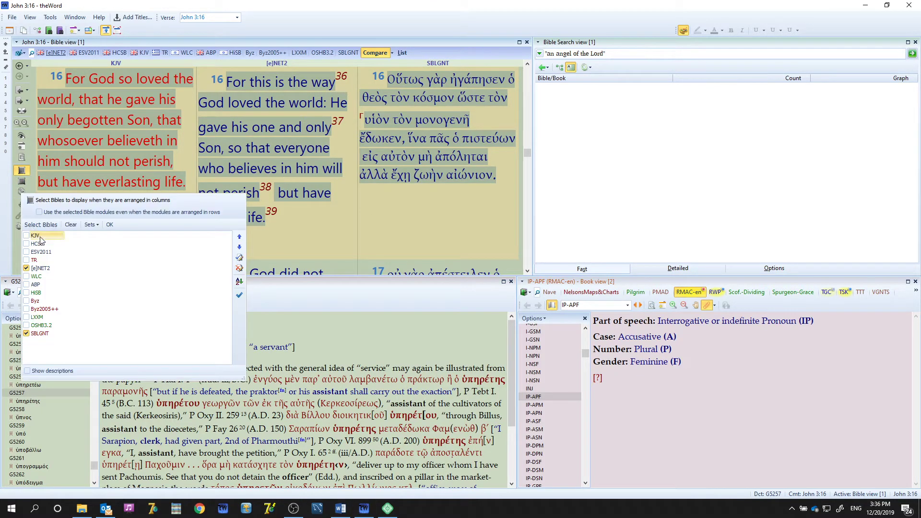
pyautogui.click(110, 225)
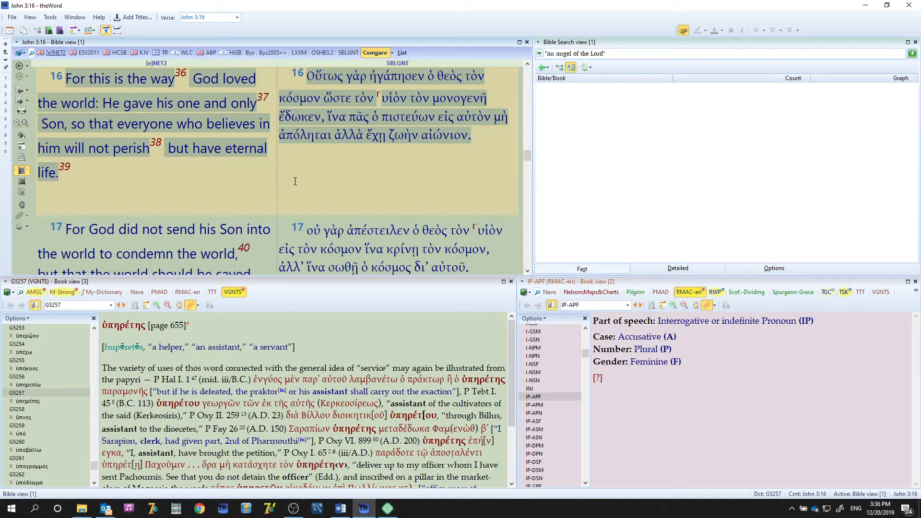
pyautogui.click(23, 194)
# Step: Review the saved Bible set options without saving, then go to Genesis 1:1
pyautogui.click(23, 194)
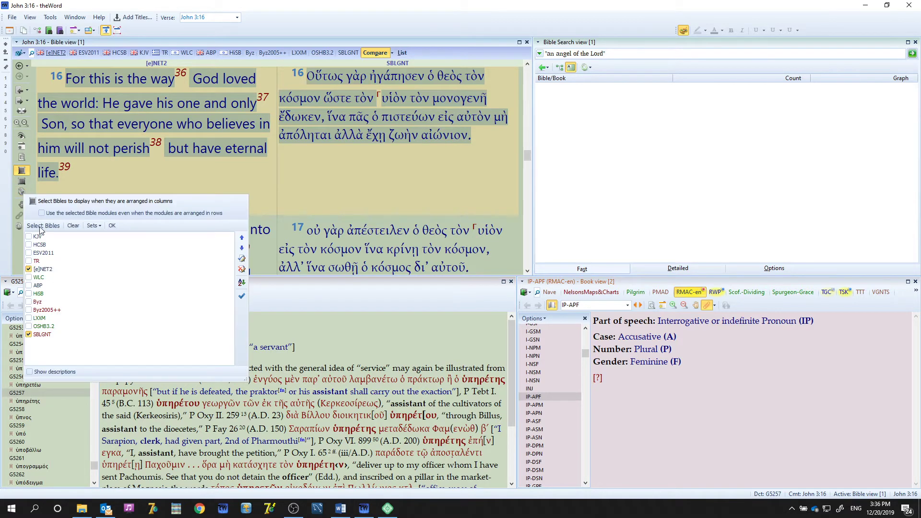
pyautogui.click(28, 335)
pyautogui.click(93, 225)
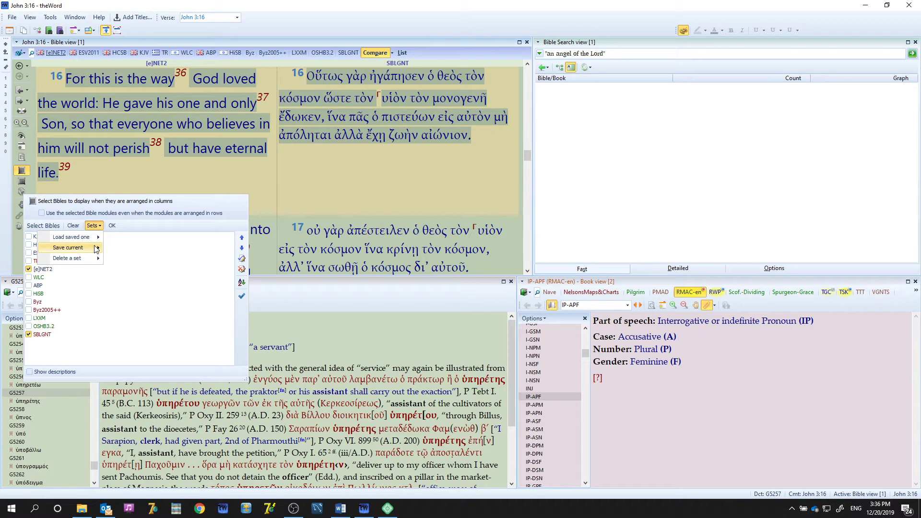
pyautogui.moveTo(96, 248)
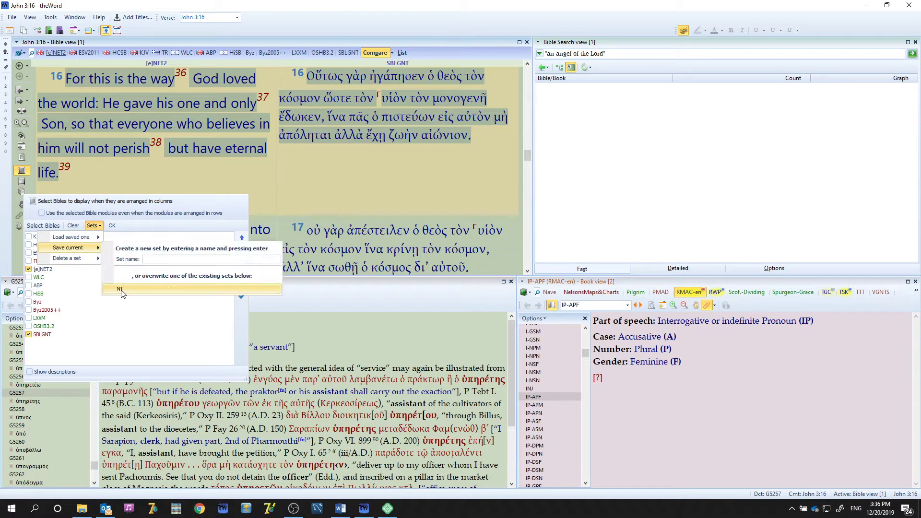
pyautogui.click(96, 291)
pyautogui.click(112, 226)
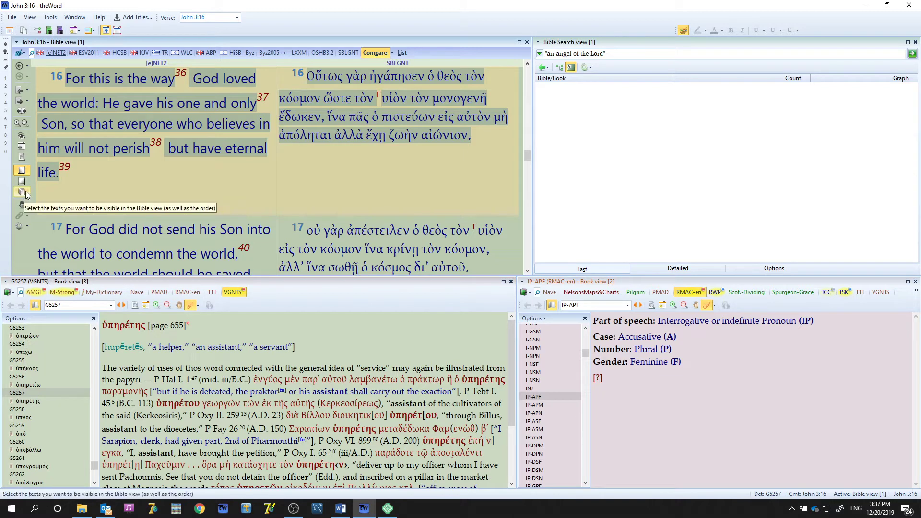
pyautogui.click(237, 17)
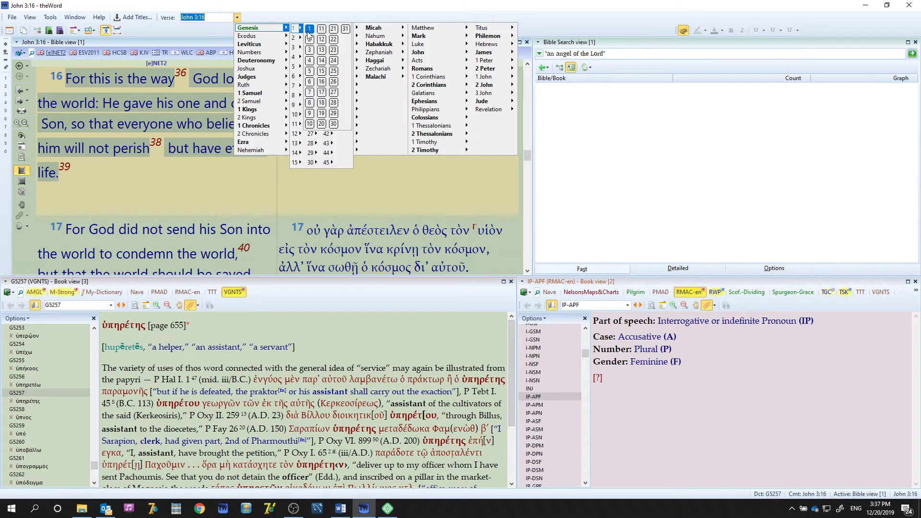
pyautogui.click(309, 29)
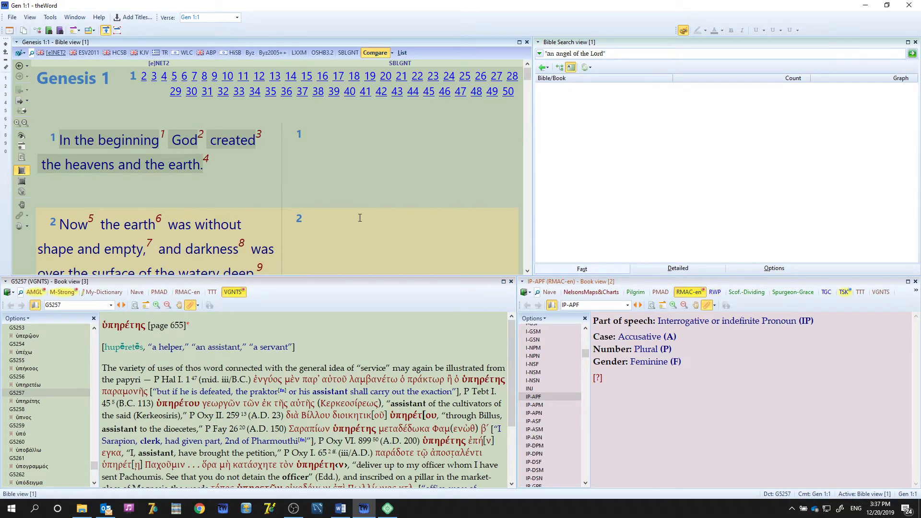
# Step: Replace SBLGNT with WLC and ABP so the columns are [e]NET2, WLC and ABP
pyautogui.click(21, 170)
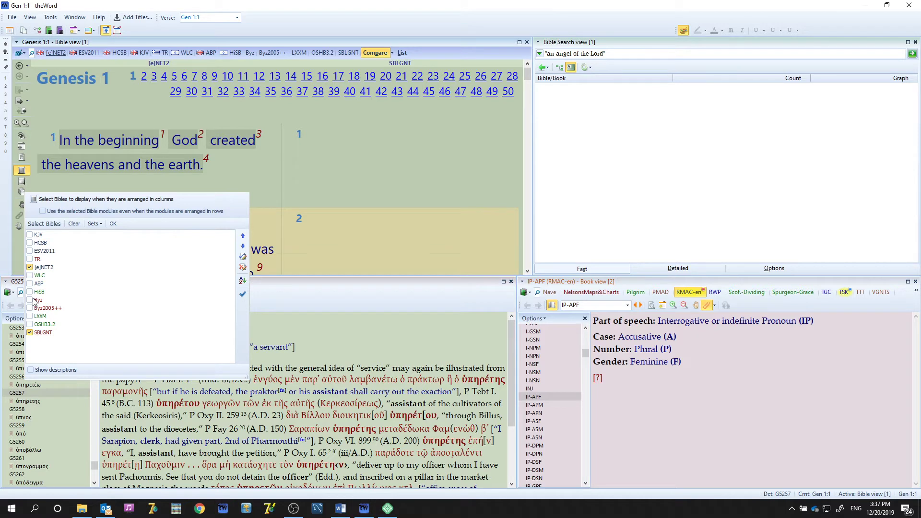
pyautogui.press('space')
pyautogui.click(29, 276)
pyautogui.click(30, 284)
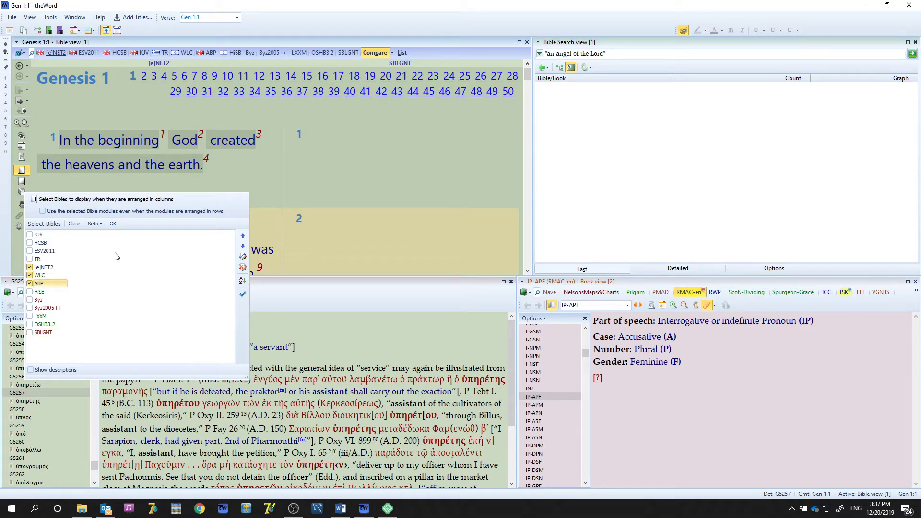
pyautogui.click(95, 225)
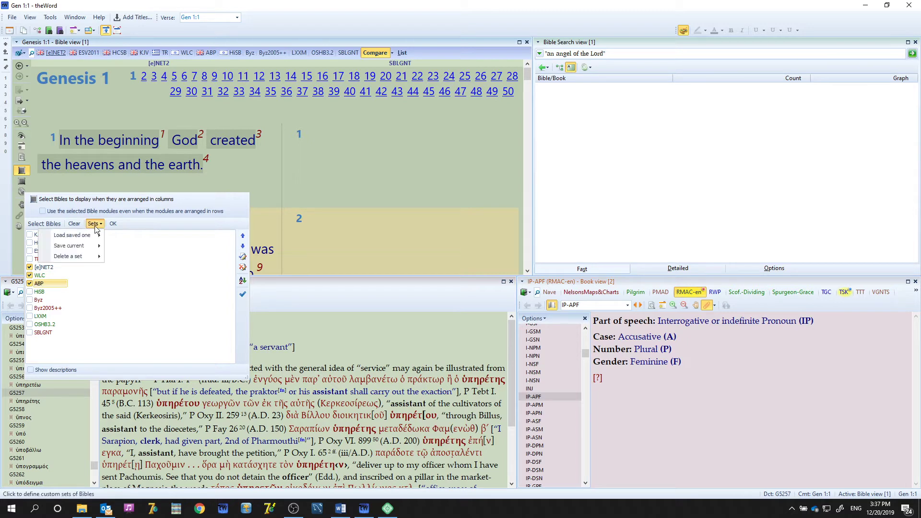
pyautogui.click(242, 294)
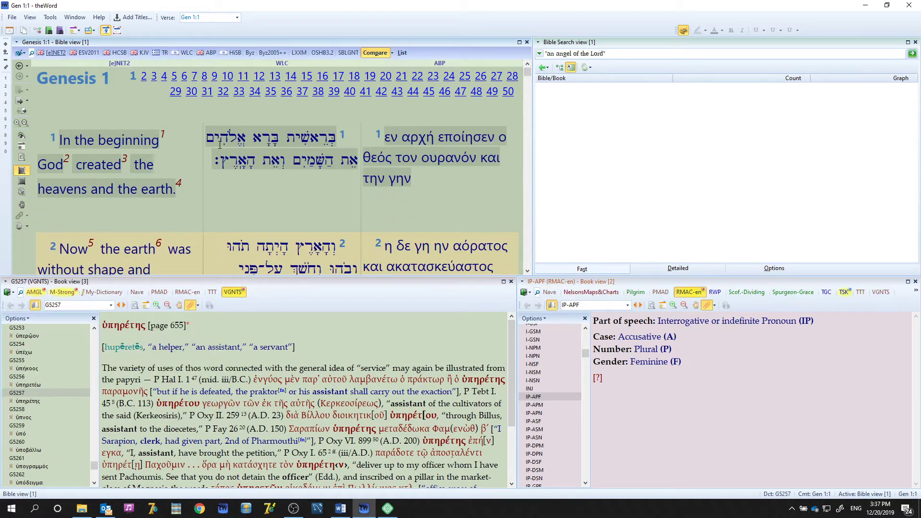
# Step: Save the [e]NET2, WLC and ABP selection as a Bible set named OT
pyautogui.click(21, 192)
pyautogui.click(94, 226)
pyautogui.moveTo(72, 248)
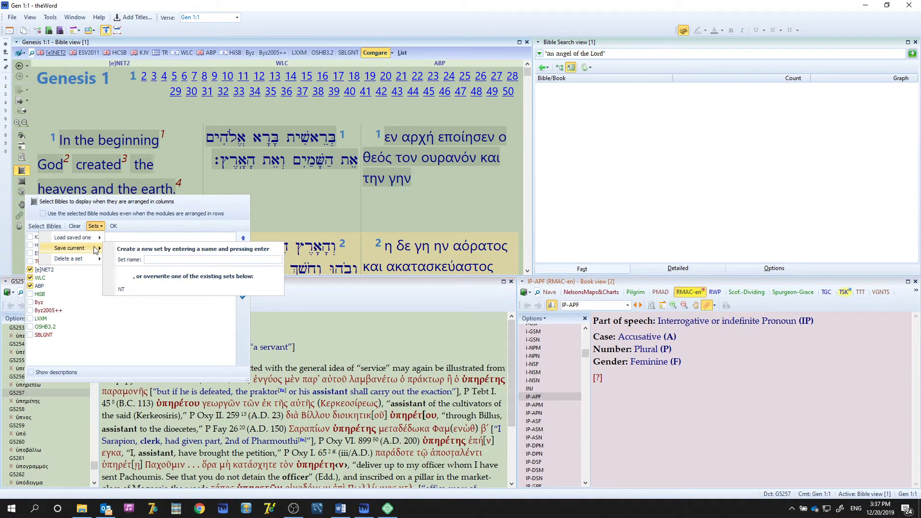
pyautogui.write('OT')
pyautogui.press('Return')
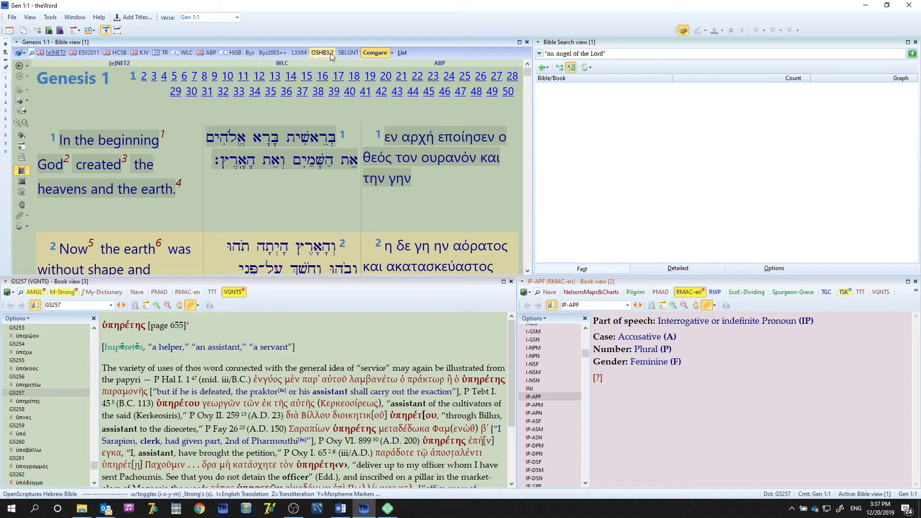
# Step: Show ABP on its own and review its module information
pyautogui.click(216, 54)
pyautogui.click(216, 52)
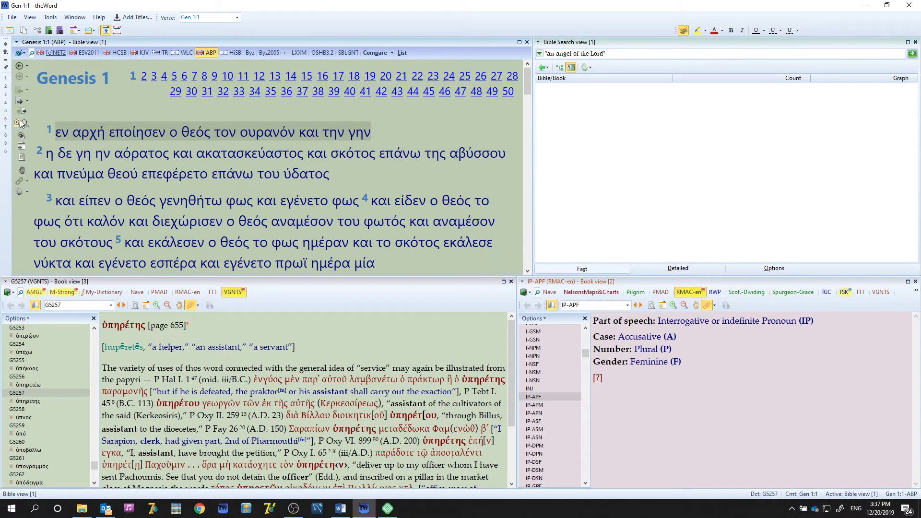
pyautogui.click(21, 53)
pyautogui.click(24, 95)
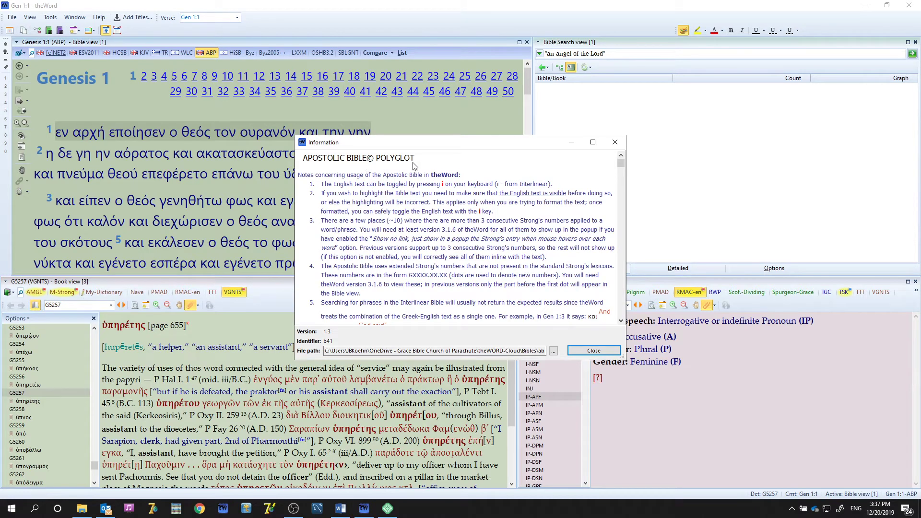
pyautogui.click(593, 350)
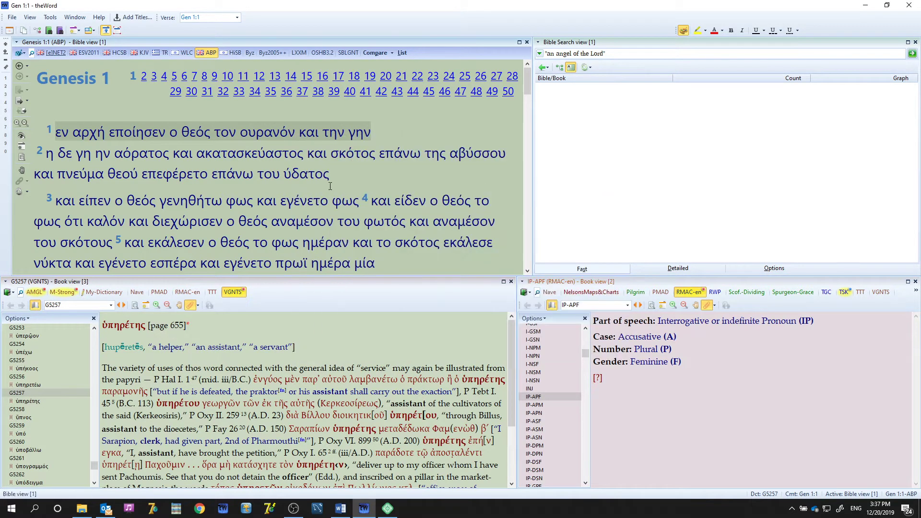
# Step: Review the WLC module information, then return to the three-column Genesis 1 comparison
pyautogui.click(174, 52)
pyautogui.click(20, 53)
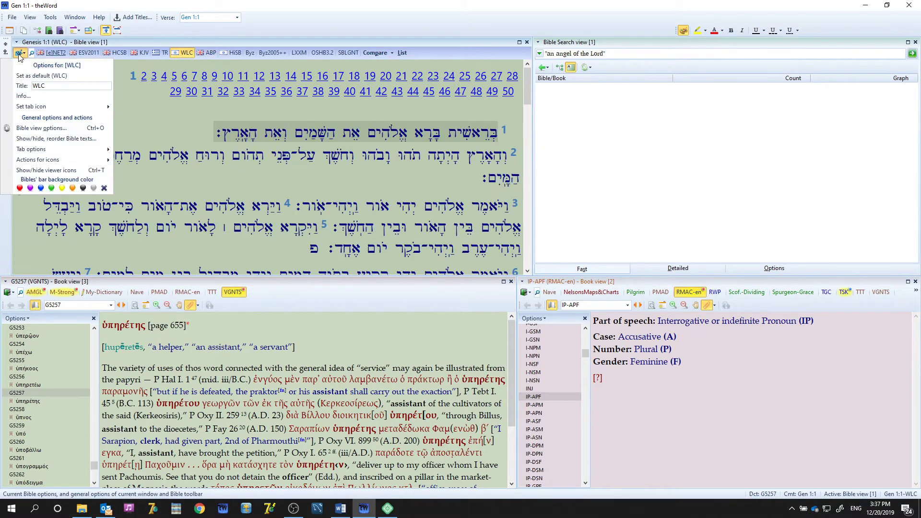
pyautogui.click(20, 96)
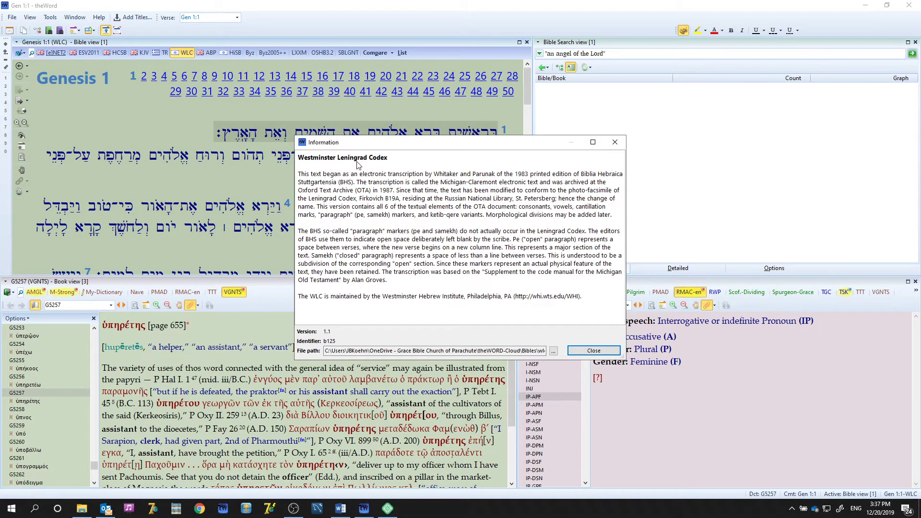
pyautogui.click(598, 349)
pyautogui.click(377, 54)
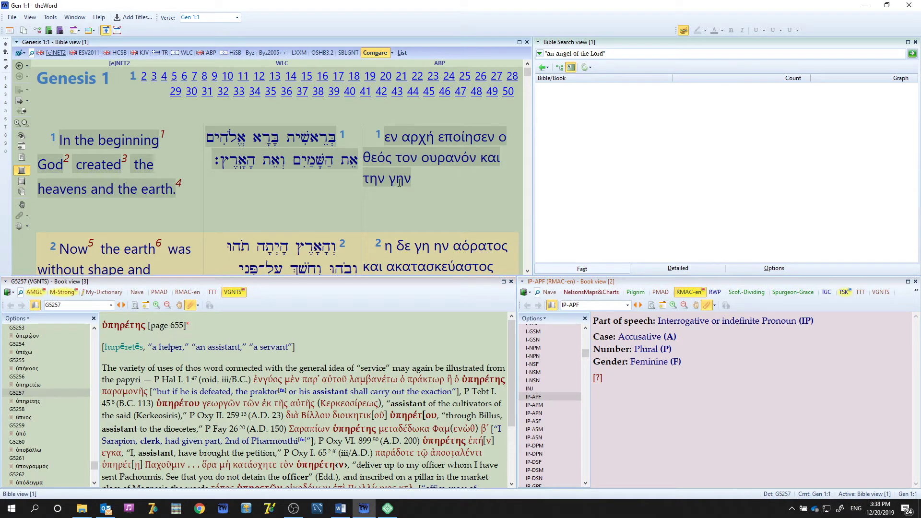
# Step: Recheck ABP's module information and return to Compare with ABP's interlinear English glosses shown
pyautogui.moveTo(400, 183)
pyautogui.click(211, 53)
pyautogui.click(21, 54)
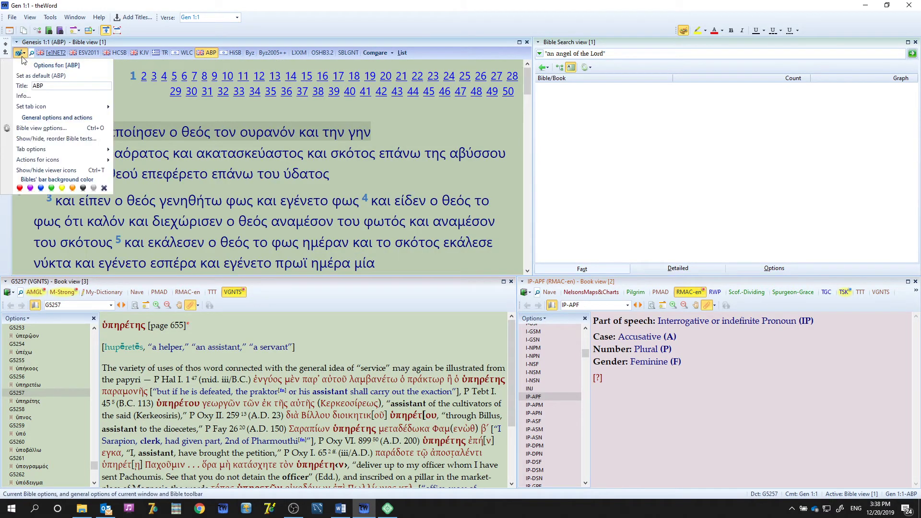
pyautogui.click(22, 96)
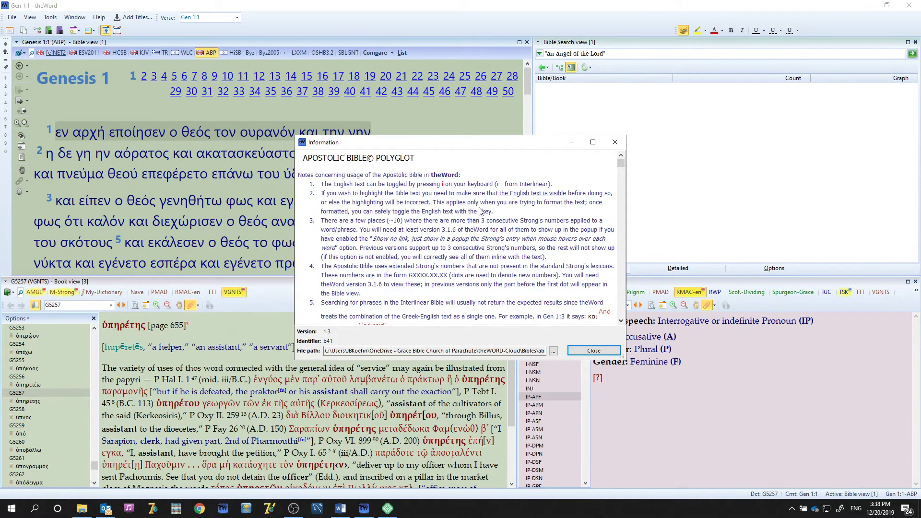
pyautogui.click(602, 350)
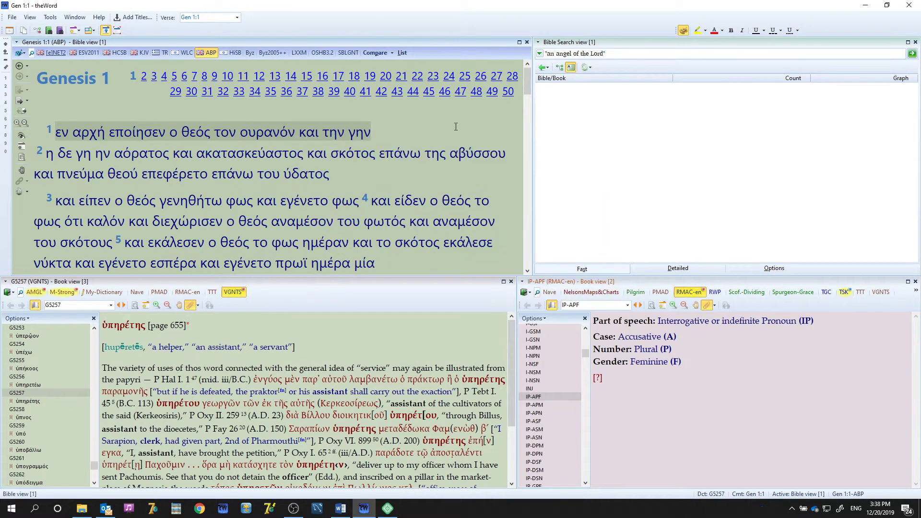
pyautogui.click(377, 54)
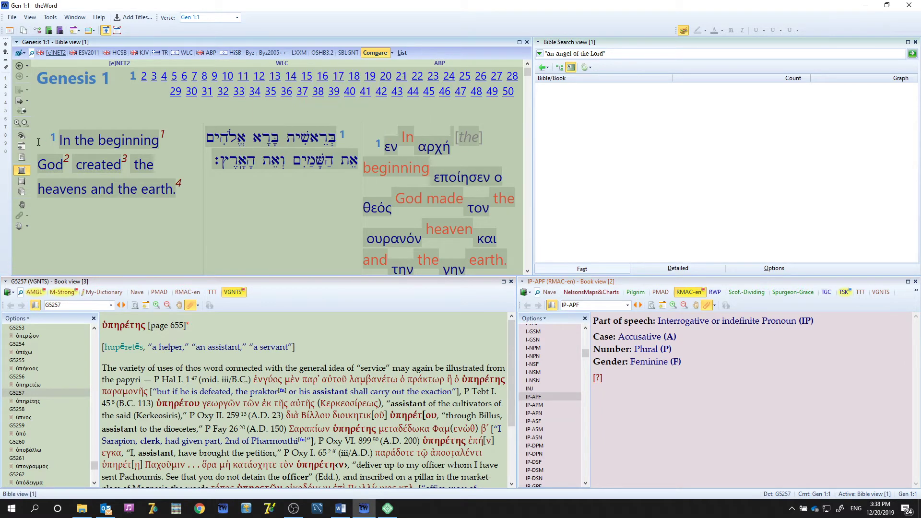
# Step: Change the compared Bibles so HiSB replaces WLC beside [e]NET2 and ABP
pyautogui.click(22, 191)
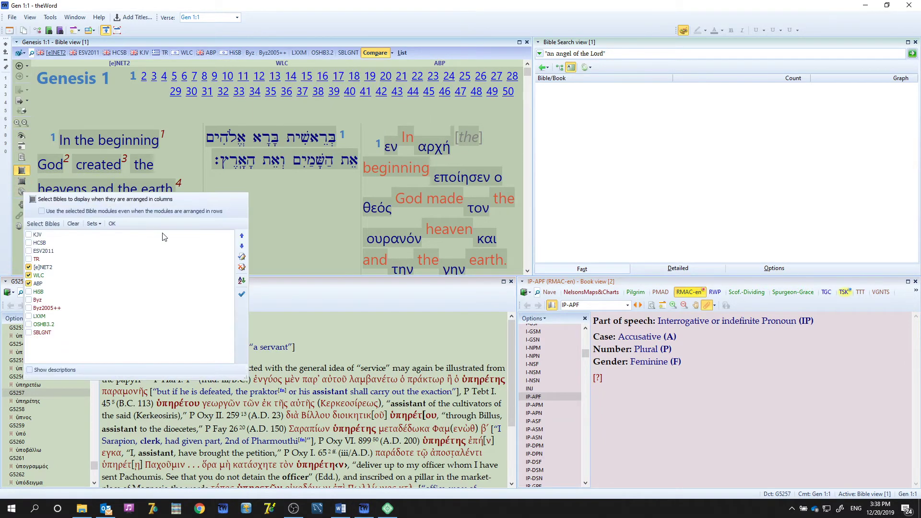
pyautogui.click(29, 284)
pyautogui.click(241, 294)
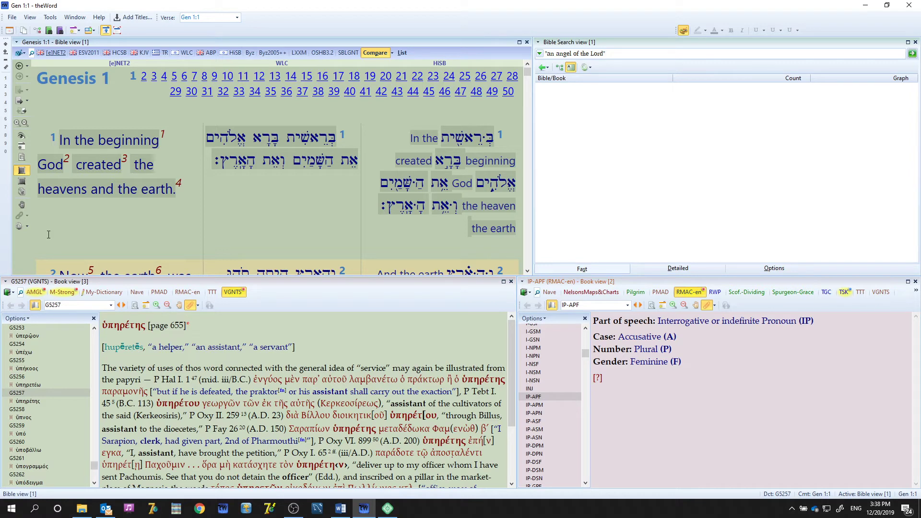
pyautogui.click(21, 191)
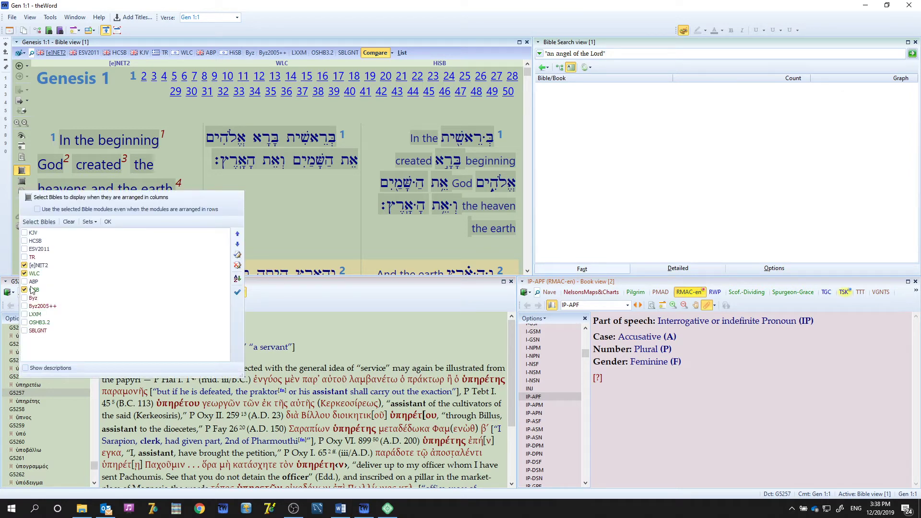
pyautogui.click(234, 292)
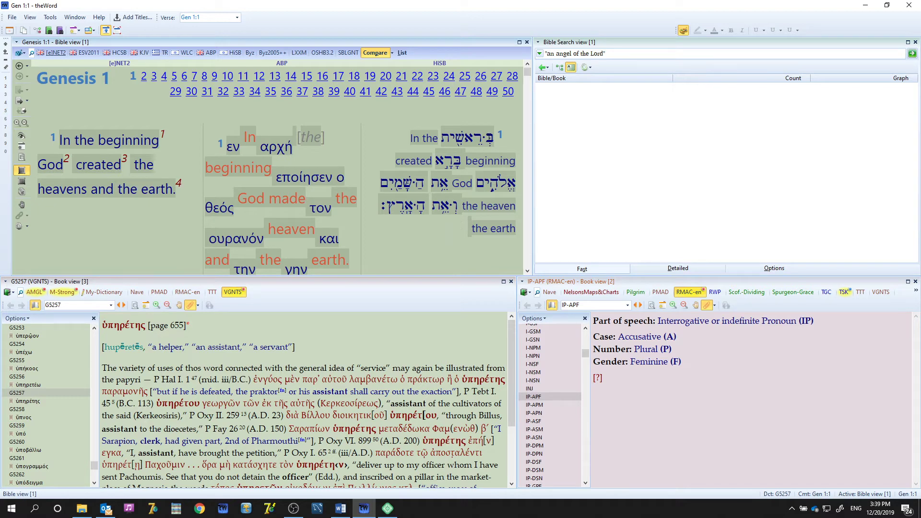
pyautogui.moveTo(473, 138)
# Step: Move HiSB to the first column position and apply the new order
pyautogui.click(22, 192)
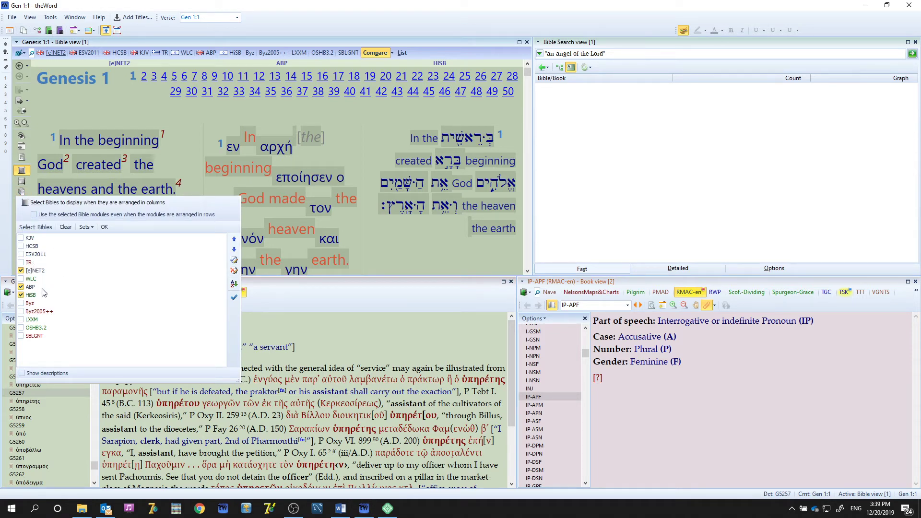
pyautogui.click(32, 294)
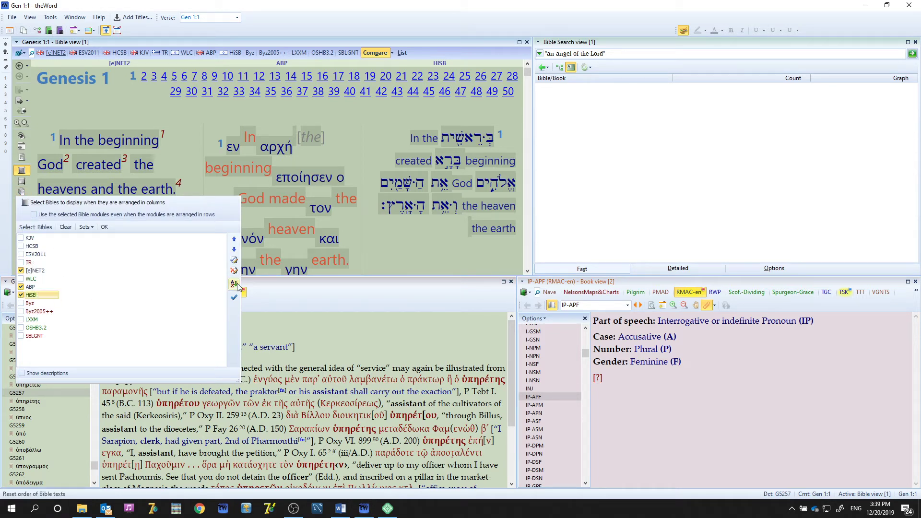
pyautogui.click(234, 240)
pyautogui.click(234, 240)
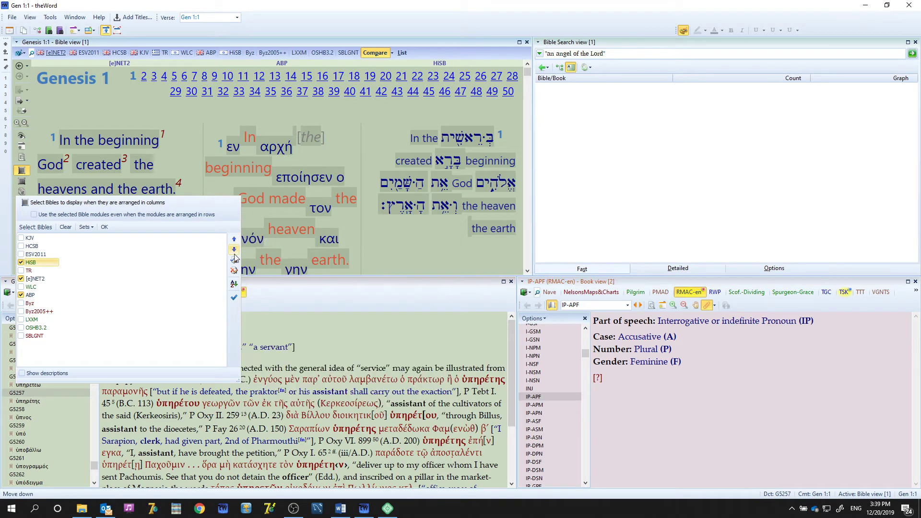
pyautogui.click(234, 297)
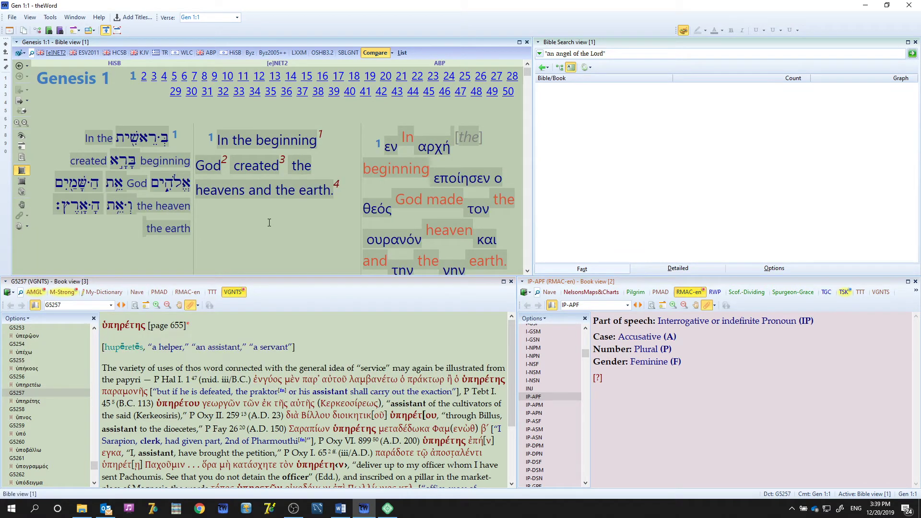
# Step: Scroll the HiSB, [e]NET2 and ABP columns down to Genesis 1:2
pyautogui.scroll(-1, 280, 225)
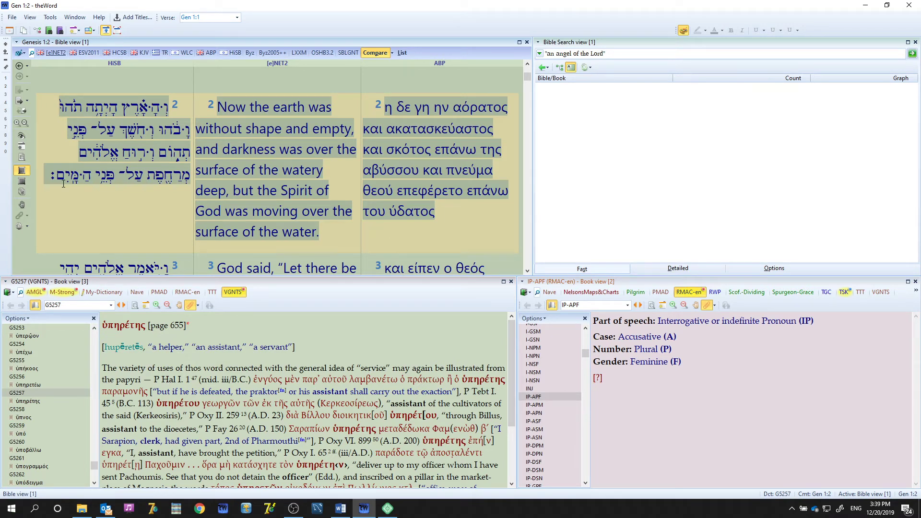
# Step: Move ABP up twice to order columns HiSB, ABP, [e]NET2, then scroll back to Genesis 1:1
pyautogui.click(22, 170)
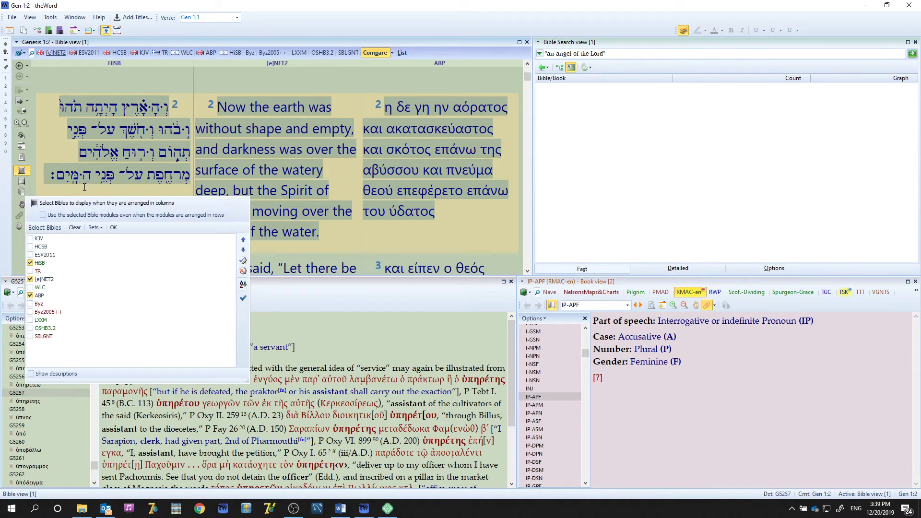
pyautogui.click(40, 294)
pyautogui.click(244, 242)
pyautogui.click(243, 242)
pyautogui.click(243, 298)
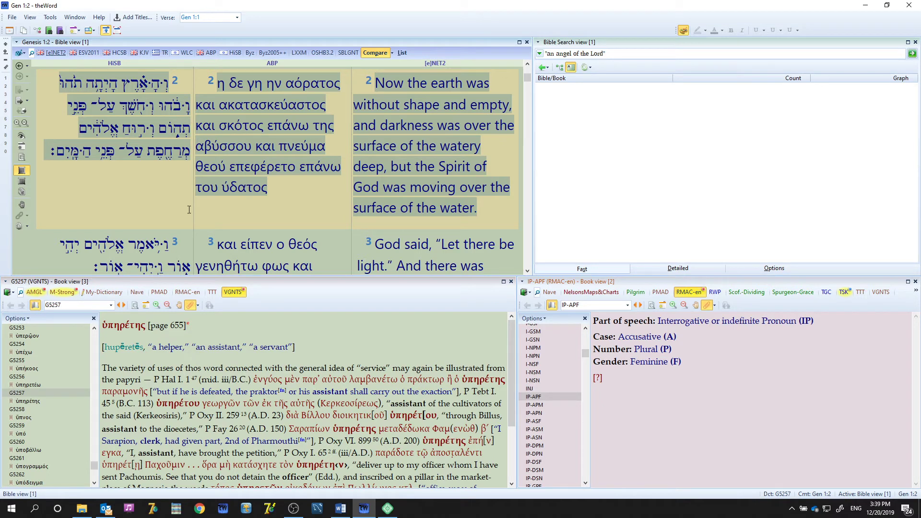
pyautogui.scroll(3, 320, 227)
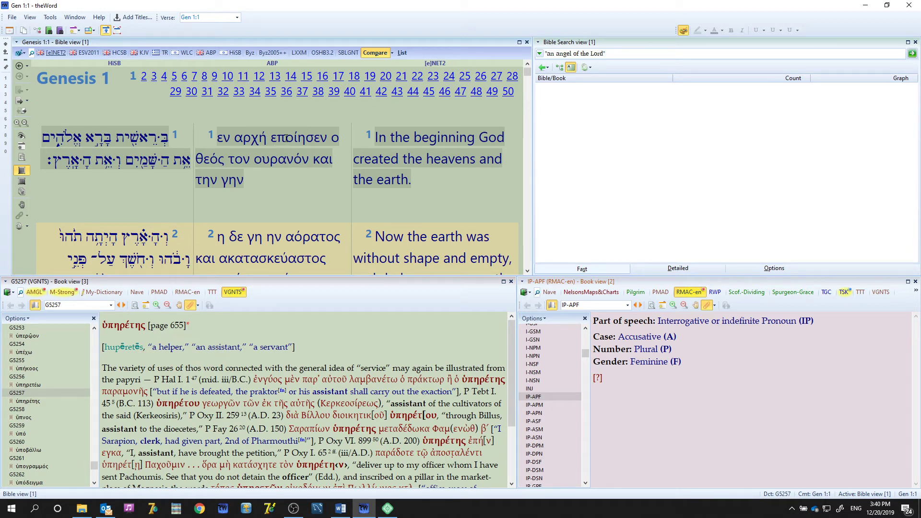
pyautogui.moveTo(286, 138)
# Step: In Bible view options, arrange compared translations in rows with the floating header off and apply
pyautogui.click(19, 54)
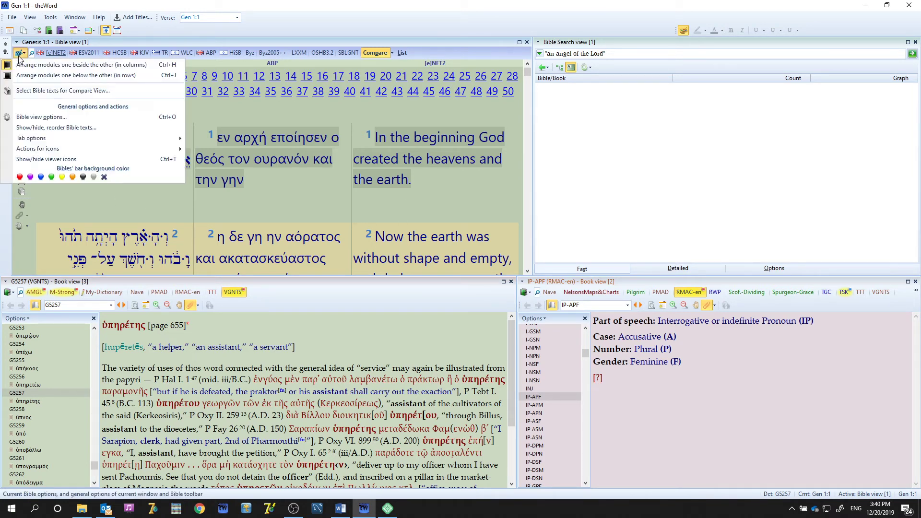
pyautogui.click(30, 118)
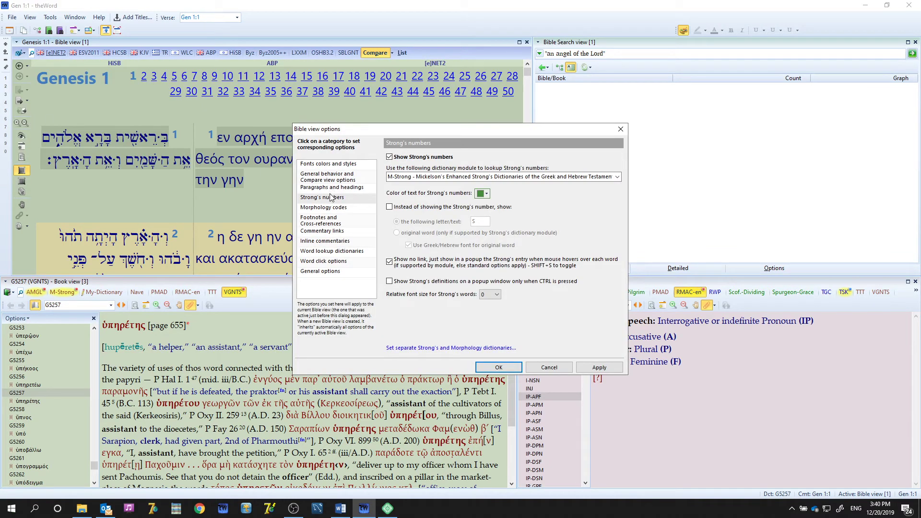
pyautogui.click(325, 179)
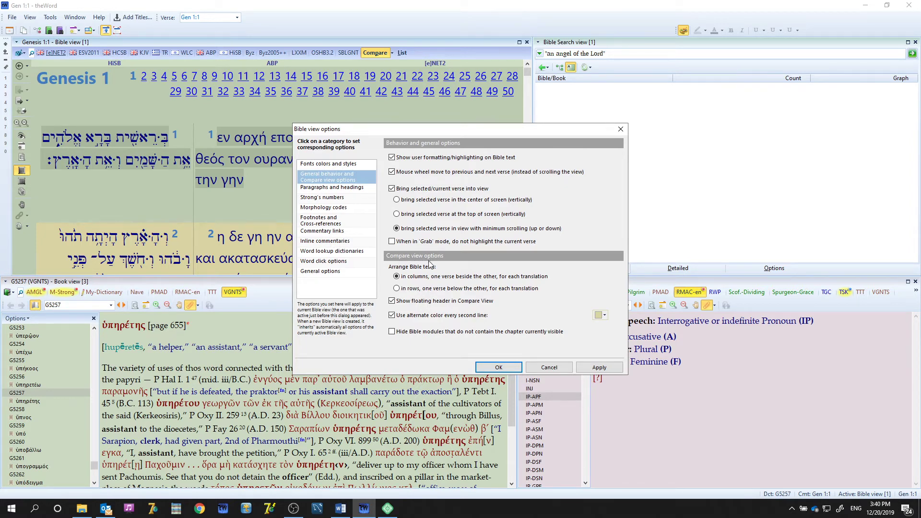
pyautogui.click(417, 290)
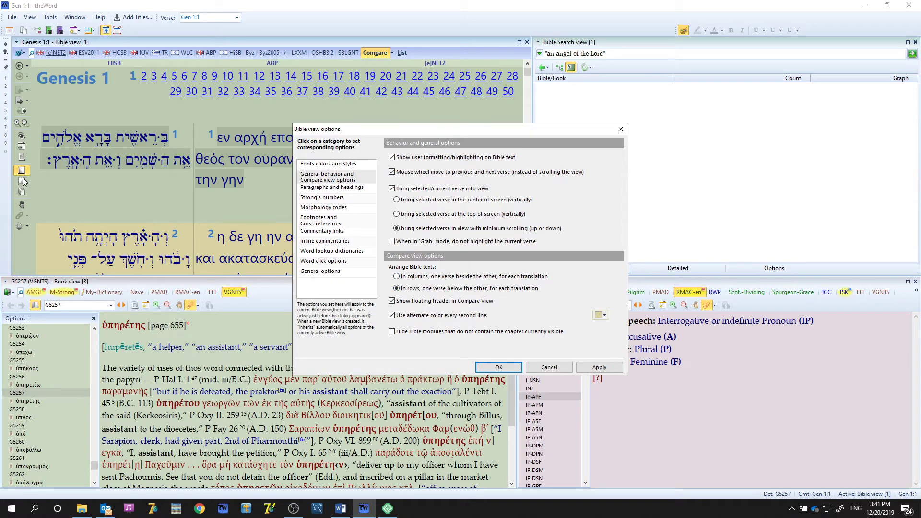
pyautogui.click(429, 302)
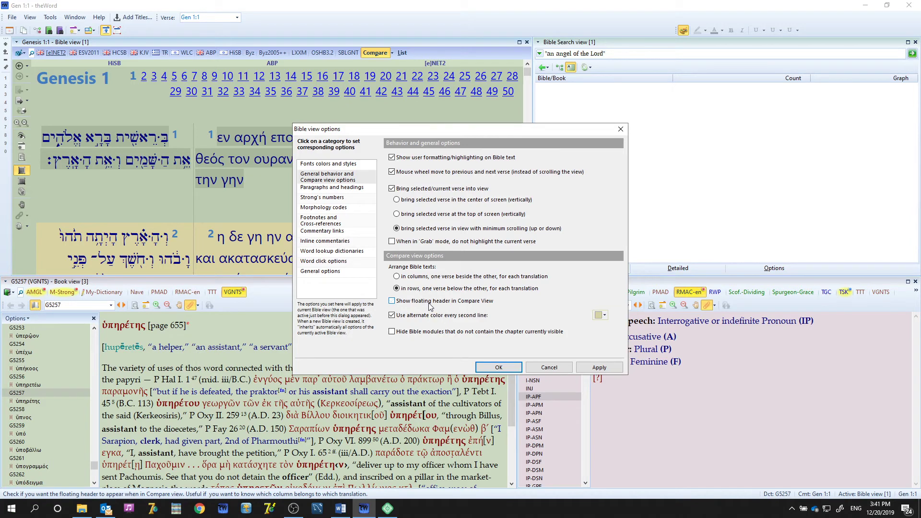
pyautogui.click(598, 367)
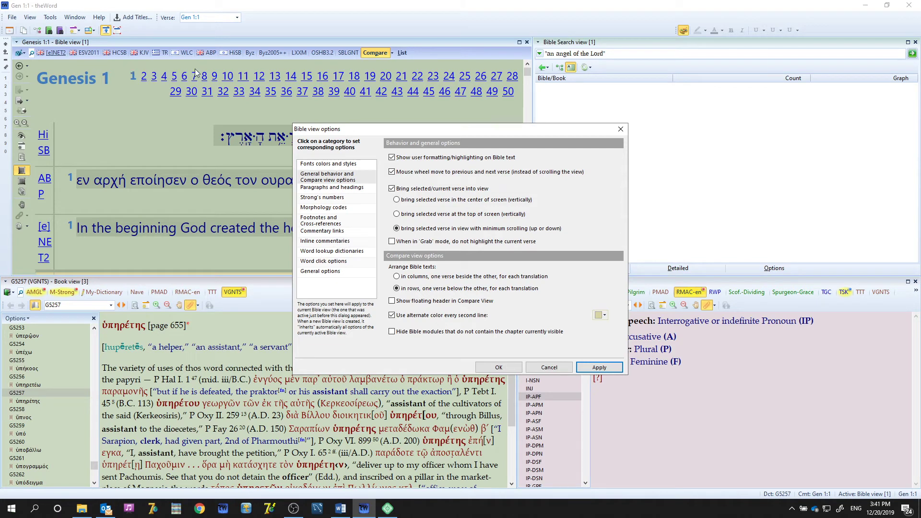
# Step: Switch the Compare view back to side-by-side columns and turn on the floating header
pyautogui.click(417, 277)
pyautogui.click(599, 367)
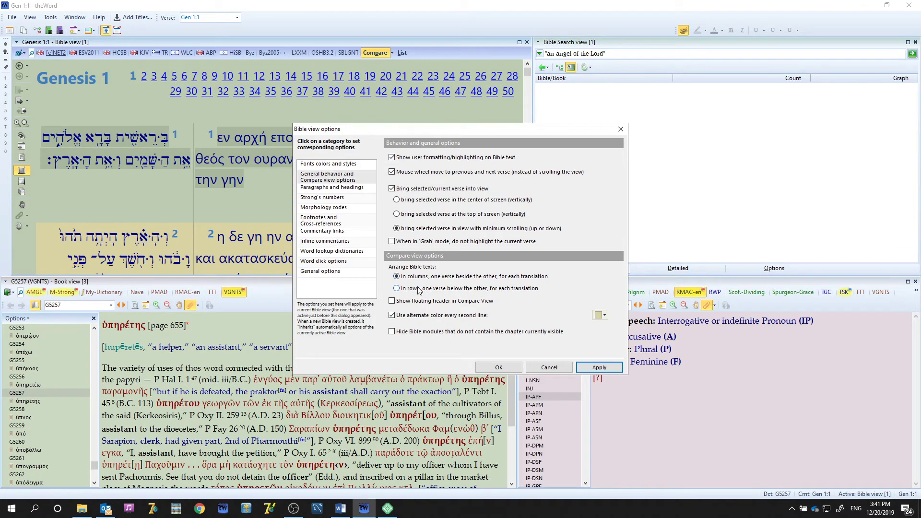
pyautogui.click(392, 301)
pyautogui.click(608, 369)
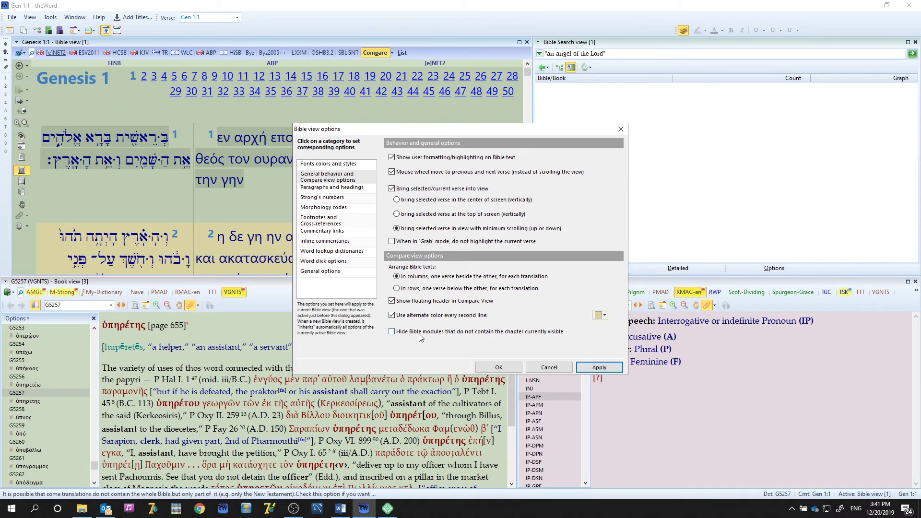
# Step: Apply the stacked-row arrangement, then reselect side-by-side columns
pyautogui.click(397, 289)
pyautogui.click(607, 372)
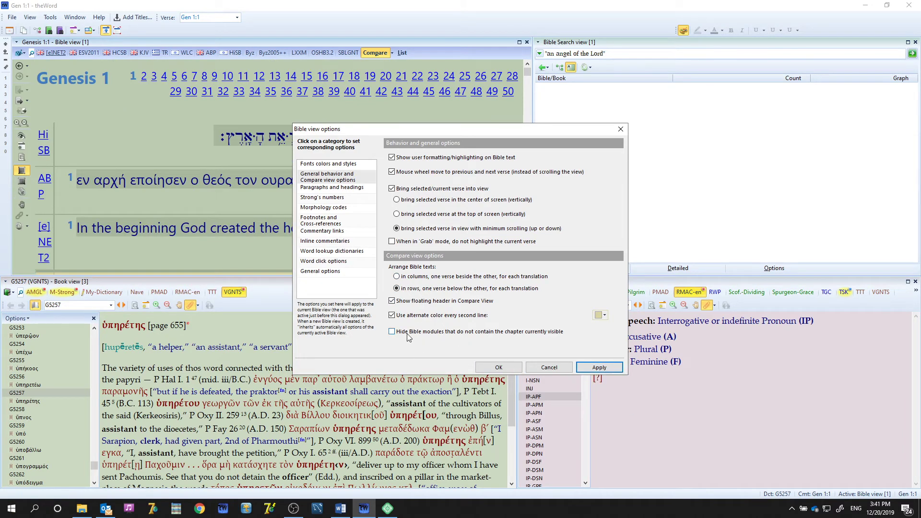
pyautogui.click(405, 278)
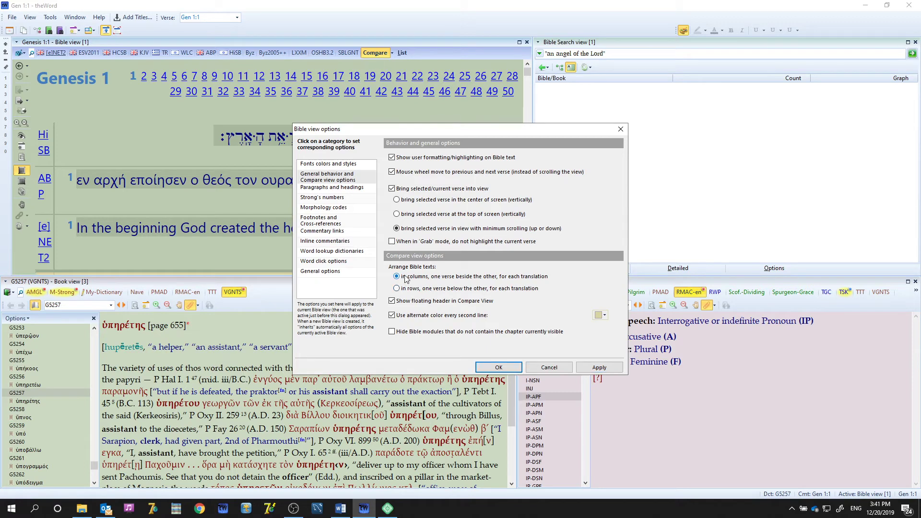
# Step: Apply the columns layout and shade alternate verse lines yellow
pyautogui.click(597, 367)
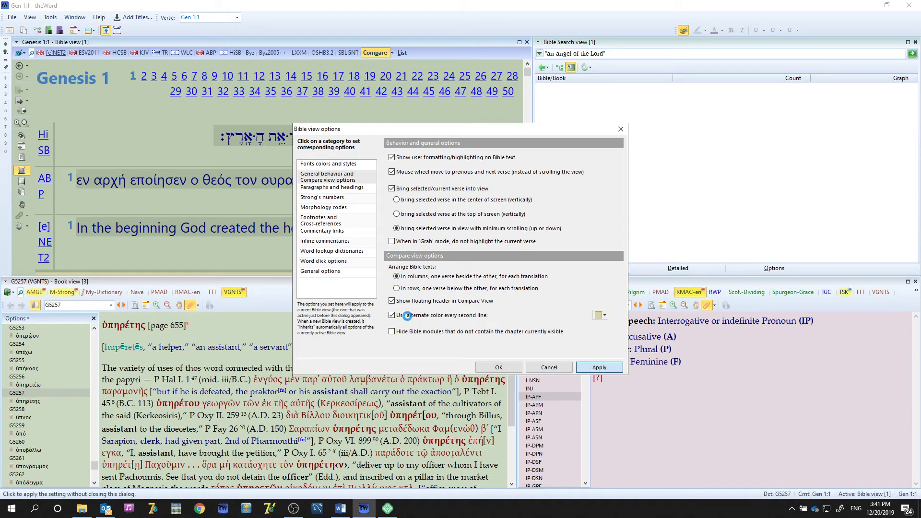
pyautogui.click(602, 317)
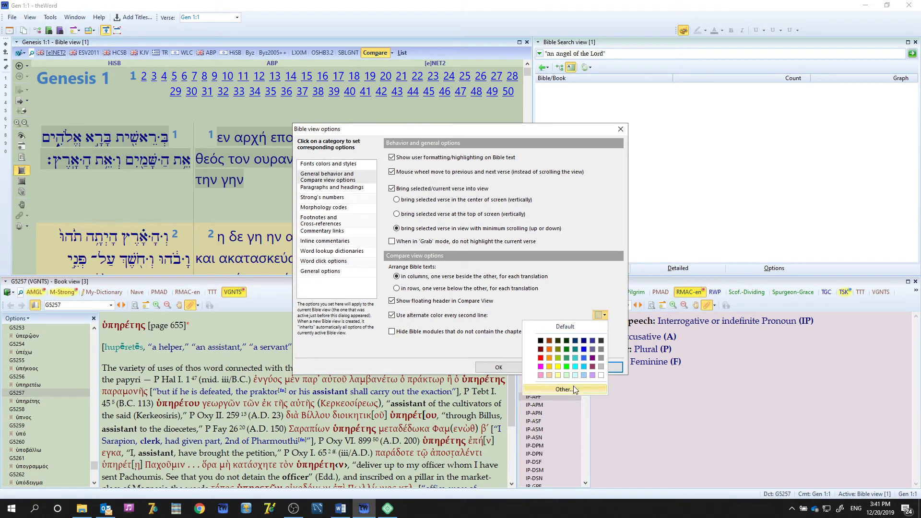
pyautogui.click(557, 368)
pyautogui.click(599, 367)
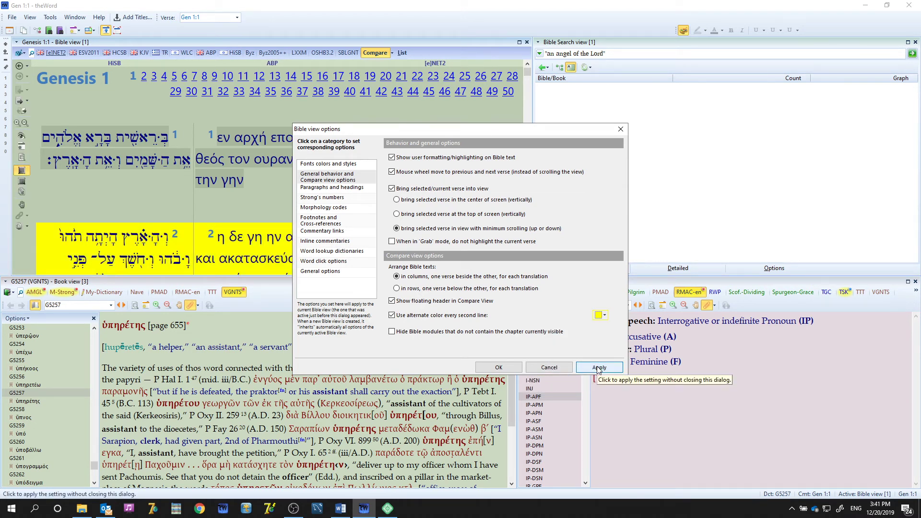
# Step: Pick a custom pale cream colour for alternate verse lines and apply it
pyautogui.click(603, 316)
pyautogui.click(566, 393)
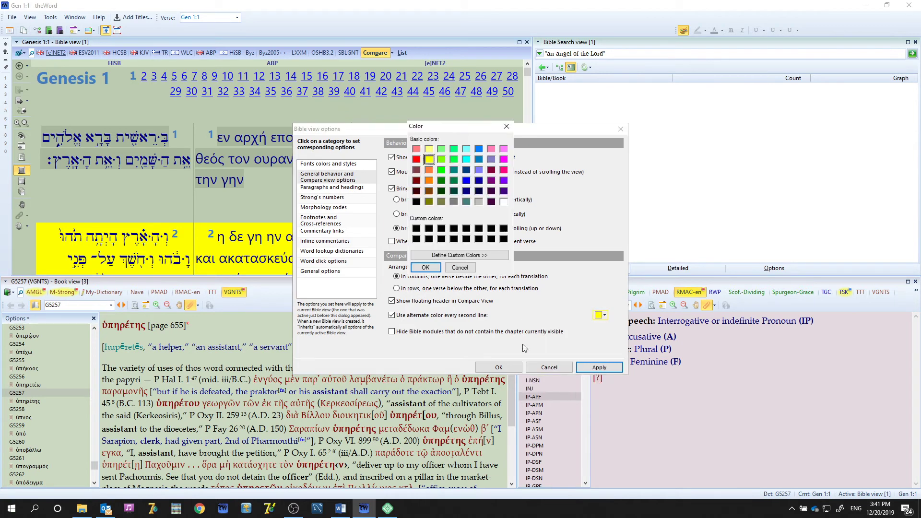
pyautogui.click(474, 256)
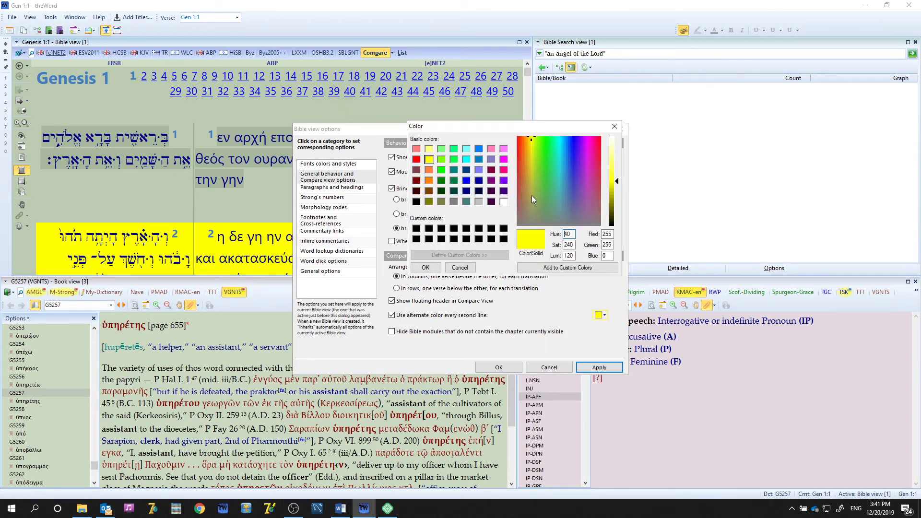
pyautogui.moveTo(531, 195); pyautogui.dragTo(529, 183)
pyautogui.click(616, 152)
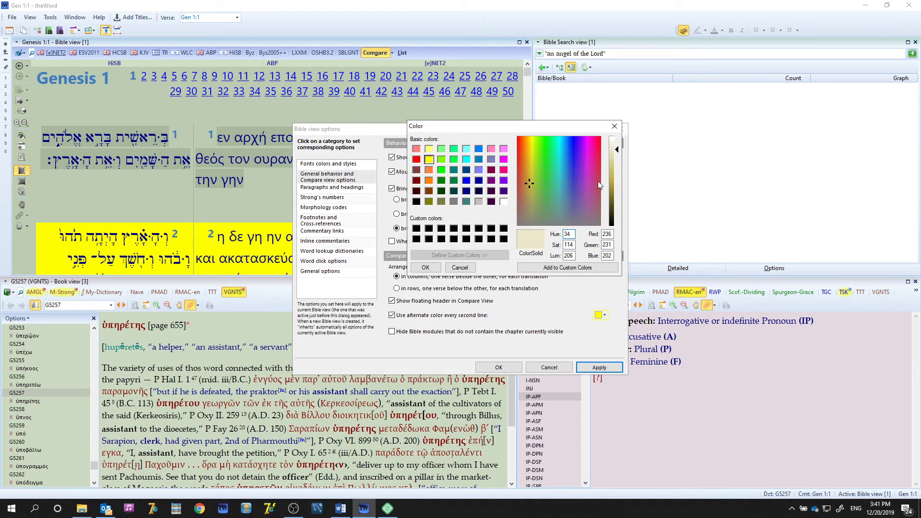
pyautogui.click(425, 267)
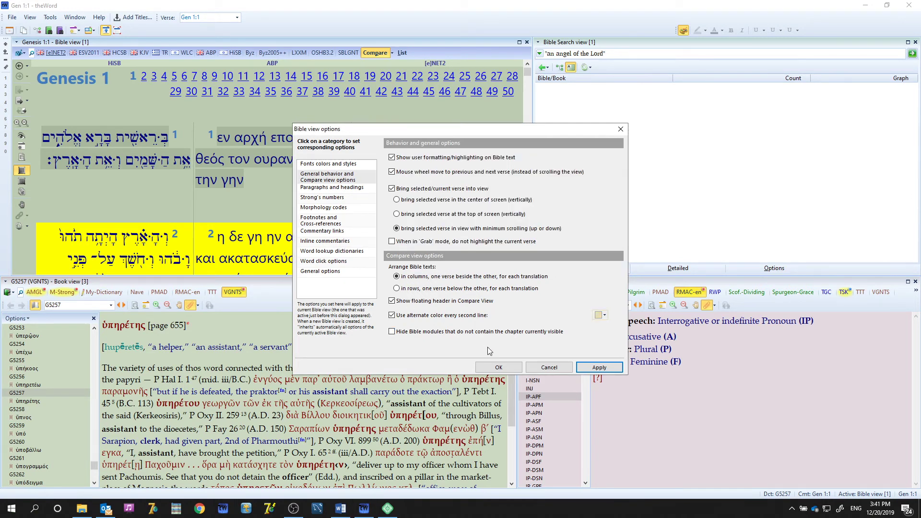
pyautogui.click(593, 368)
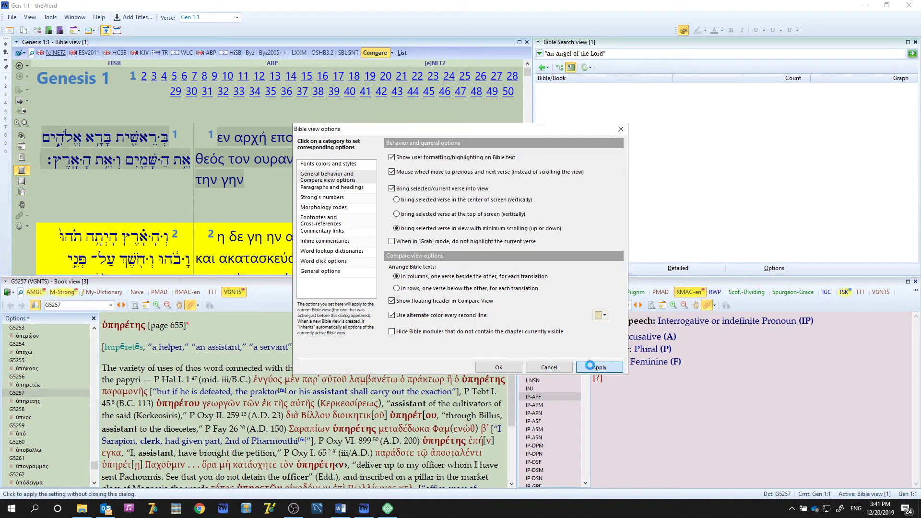
# Step: Turn alternate line colouring off and back on, apply, and close the options with OK
pyautogui.click(398, 316)
pyautogui.click(598, 368)
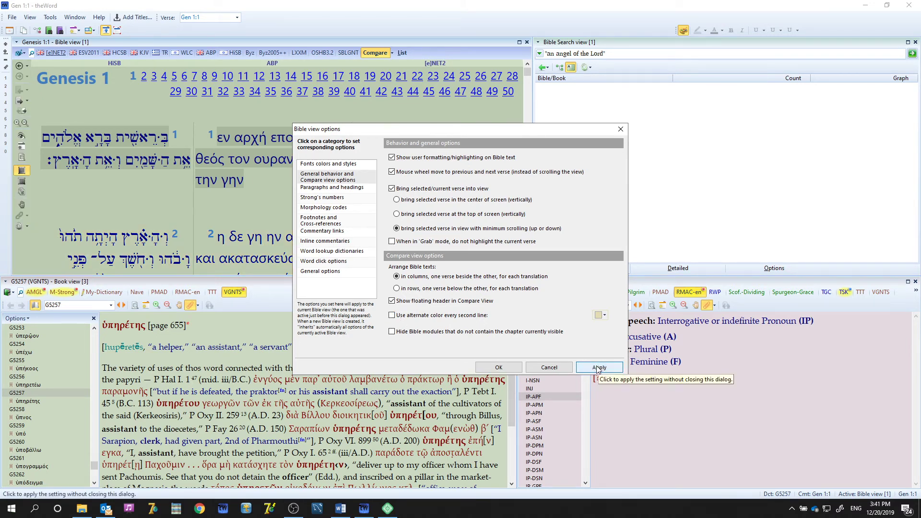
pyautogui.click(409, 316)
pyautogui.click(599, 367)
pyautogui.click(498, 368)
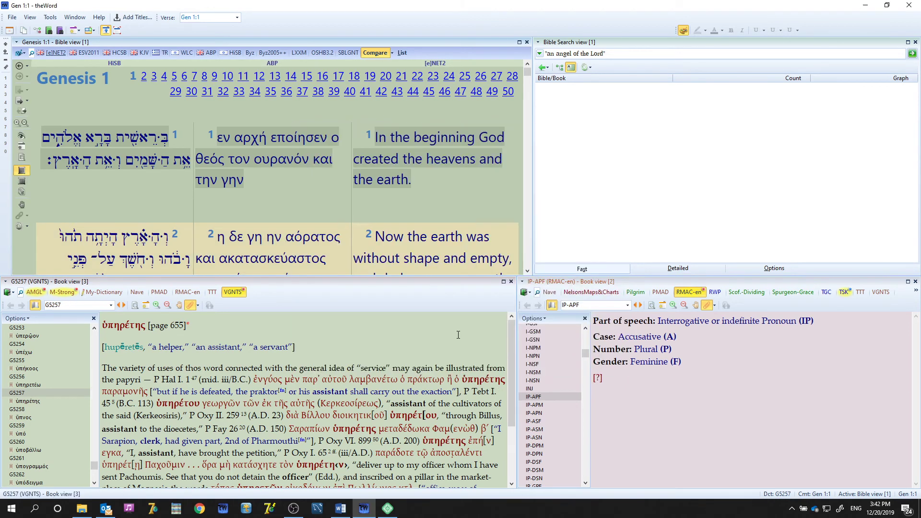
pyautogui.scroll(-4, 315, 203)
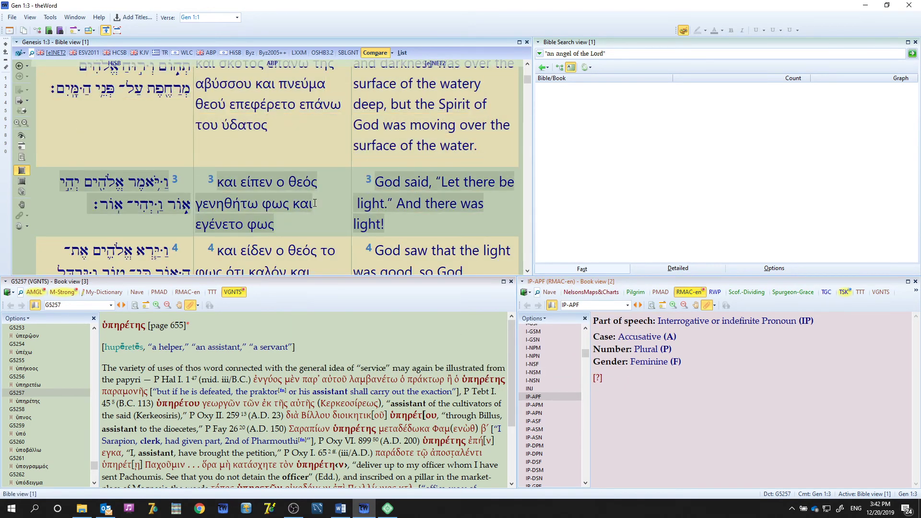
pyautogui.scroll(-2, 315, 203)
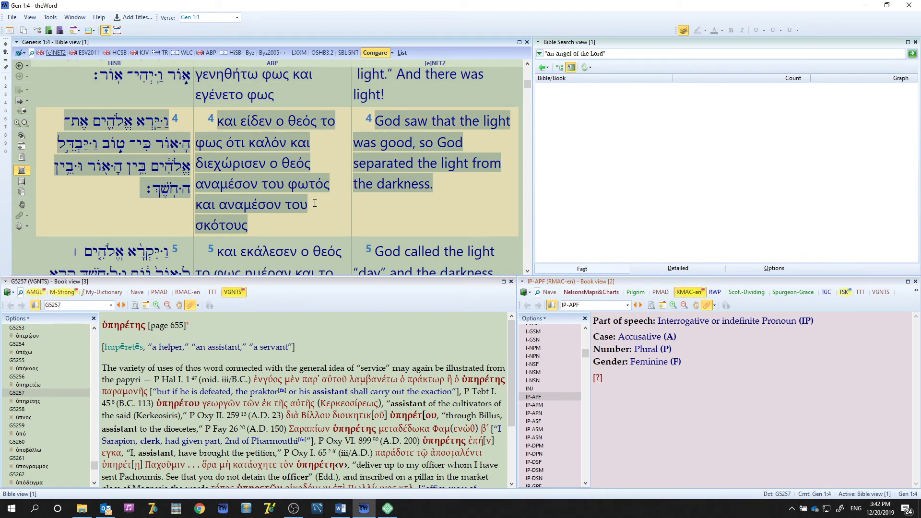
pyautogui.scroll(-2, 314, 203)
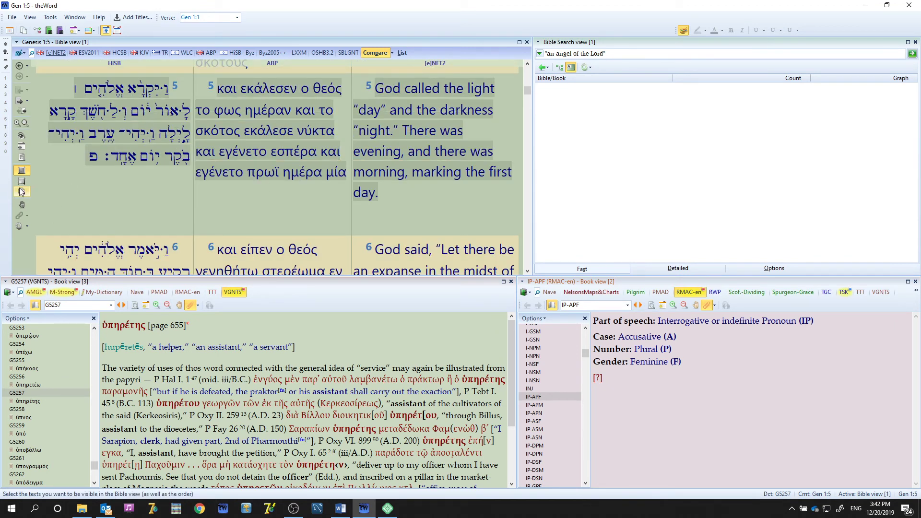
pyautogui.click(21, 205)
pyautogui.moveTo(141, 196); pyautogui.dragTo(213, 99)
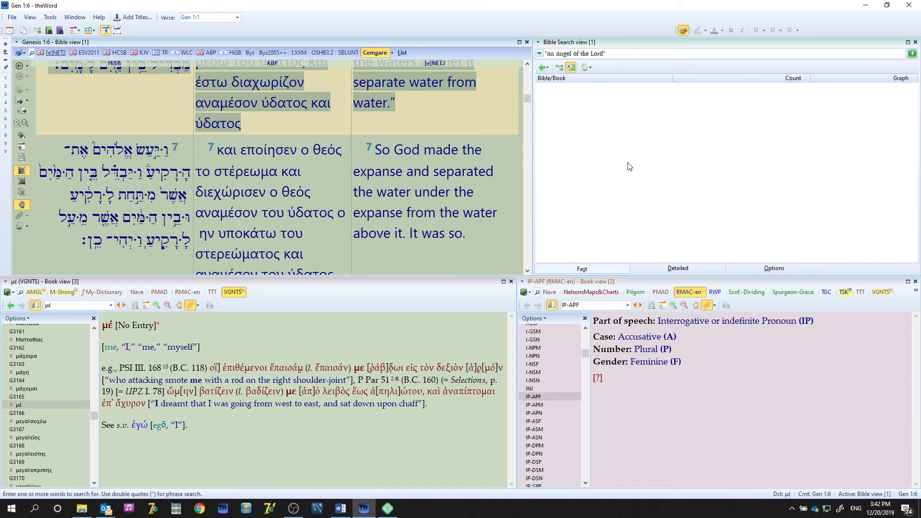
pyautogui.scroll(-2, 334, 210)
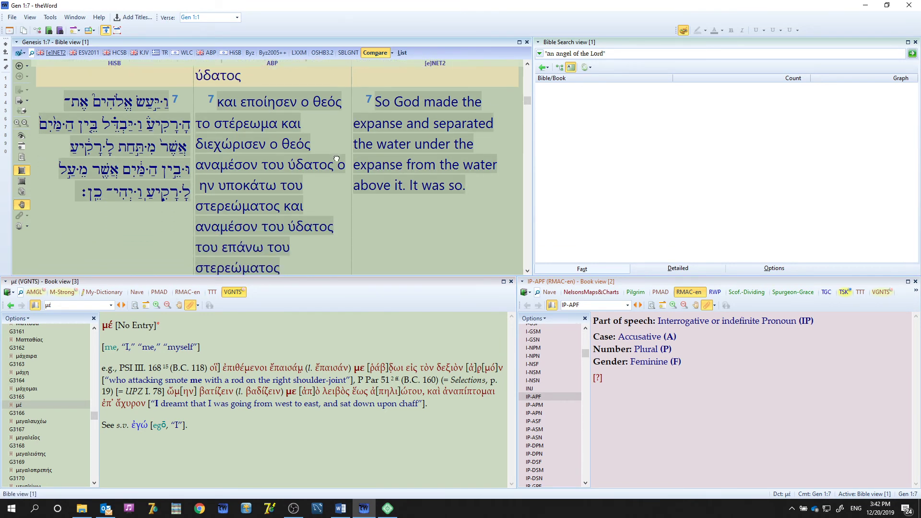
pyautogui.scroll(3, 337, 154)
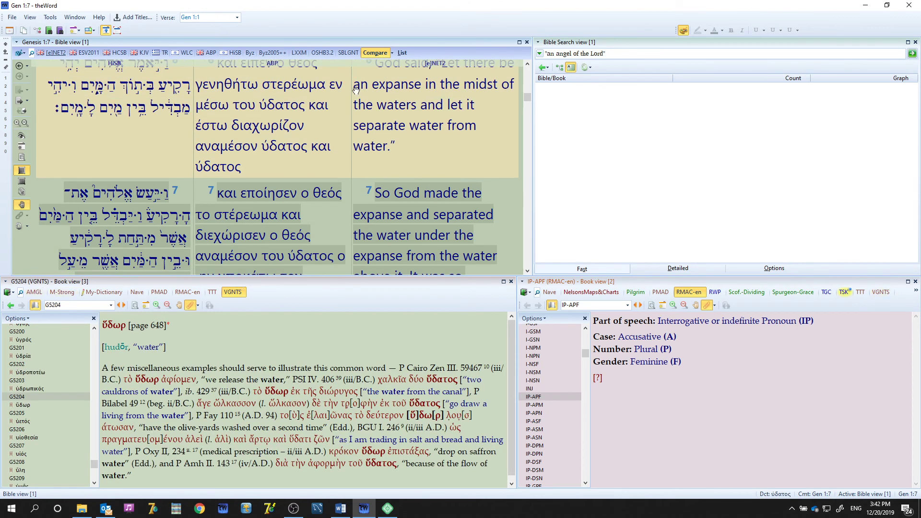
pyautogui.moveTo(353, 96); pyautogui.dragTo(351, 208)
pyautogui.scroll(4, 331, 96)
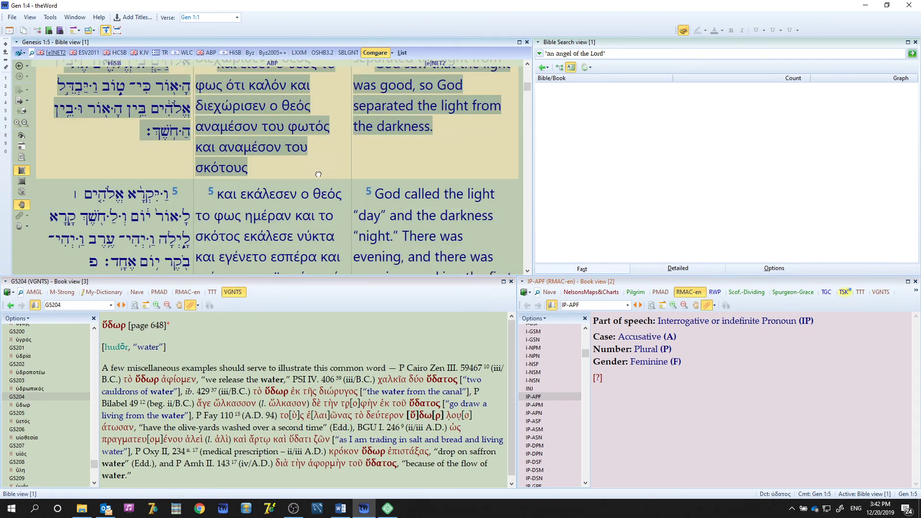
pyautogui.scroll(5, 316, 118)
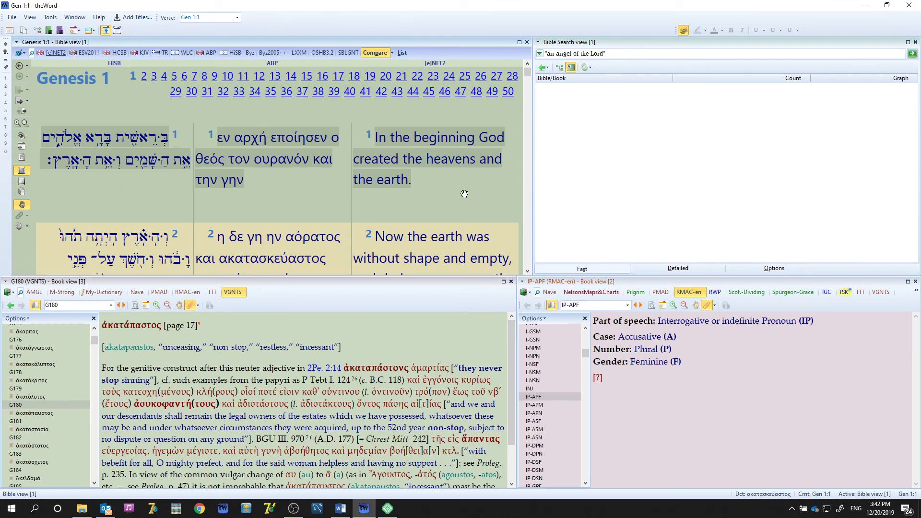
# Step: Maximize the Genesis 1 Compare view and step down through verses 6 and 11 to verse 14
pyautogui.click(519, 42)
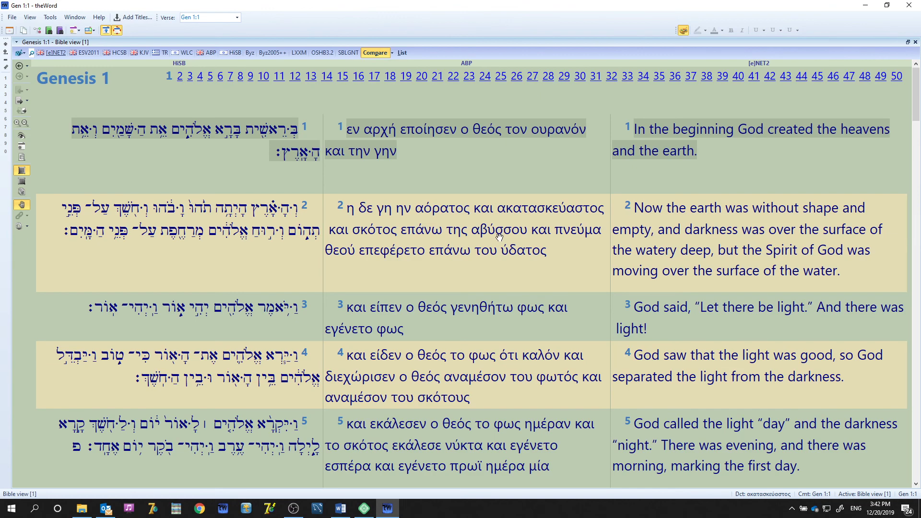
pyautogui.press('Down')
pyautogui.press('Down')
pyautogui.press('Down')
pyautogui.press('Down')
pyautogui.press('Down')
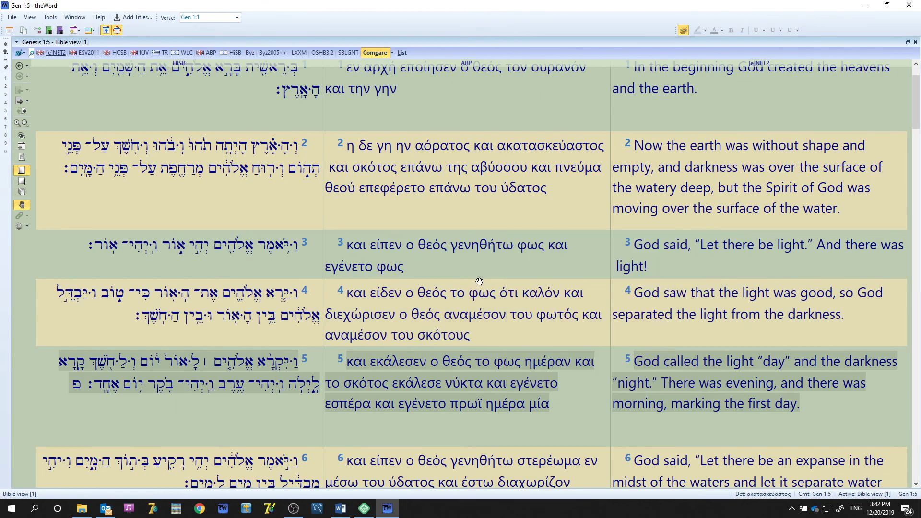
pyautogui.press('Down')
pyautogui.press('Down')
pyautogui.press('Down')
pyautogui.press('Down')
pyautogui.press('Down')
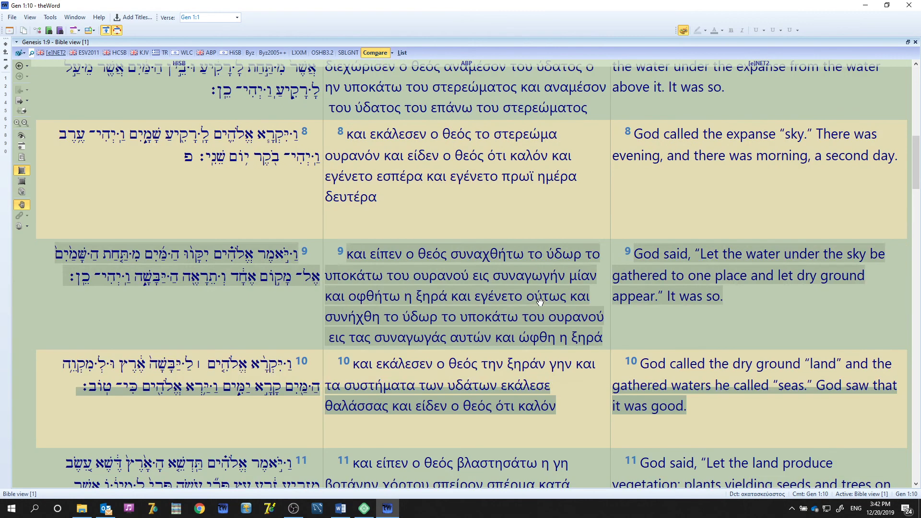
pyautogui.press('Down')
pyautogui.press('Down')
pyautogui.press('Down')
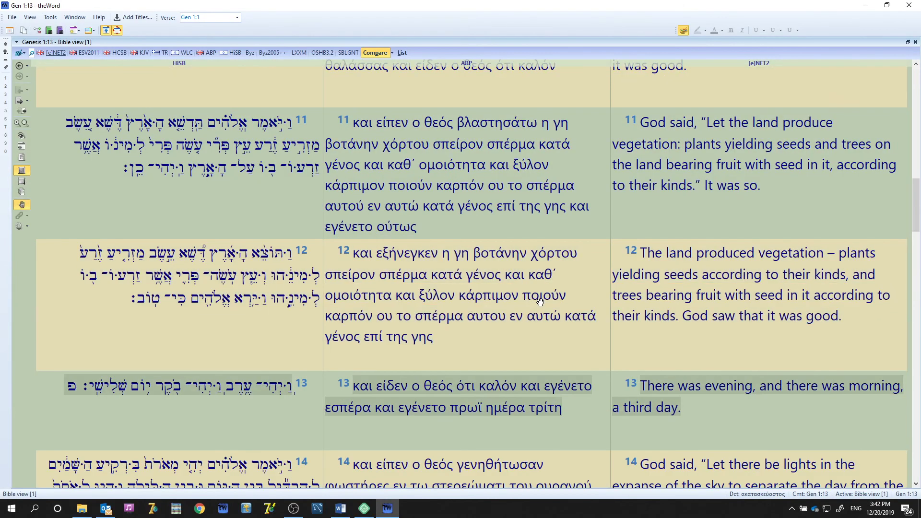